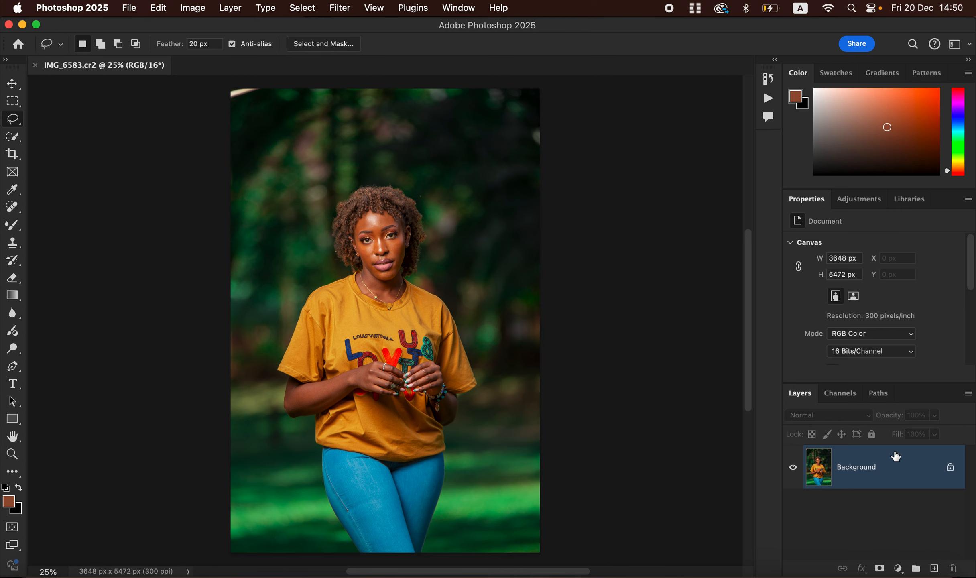
Step: Duplicate the Background layer twice, naming the lower copy LOW and the upper copy HIGH
key(super+j)
key(super+j)
double_click(859, 512)
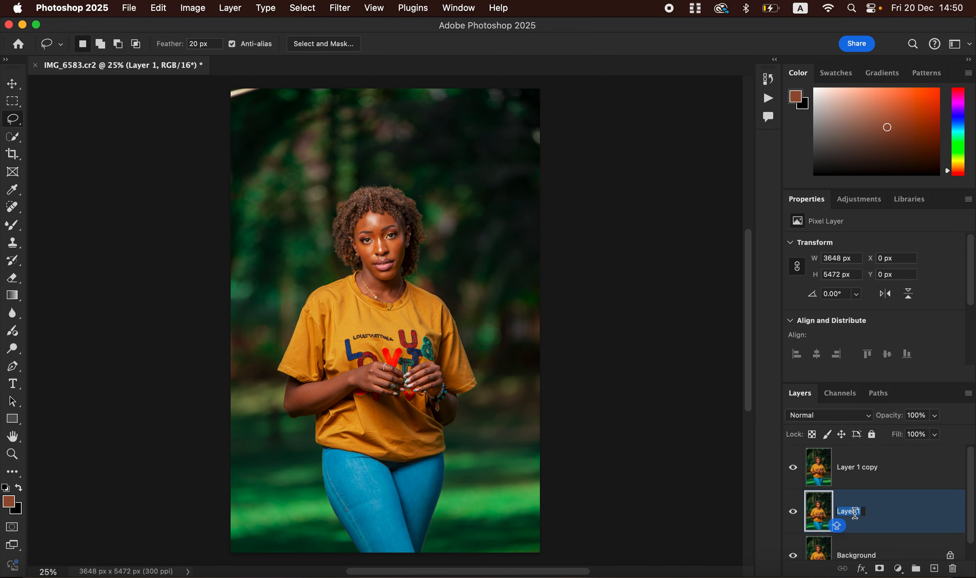
text(LOW)
key(Return)
double_click(860, 472)
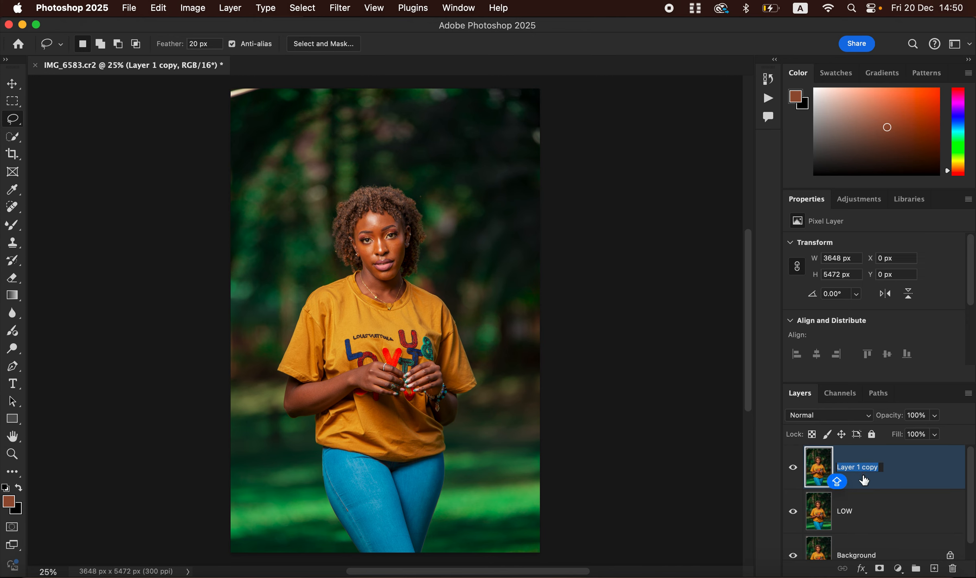
text(HIGH)
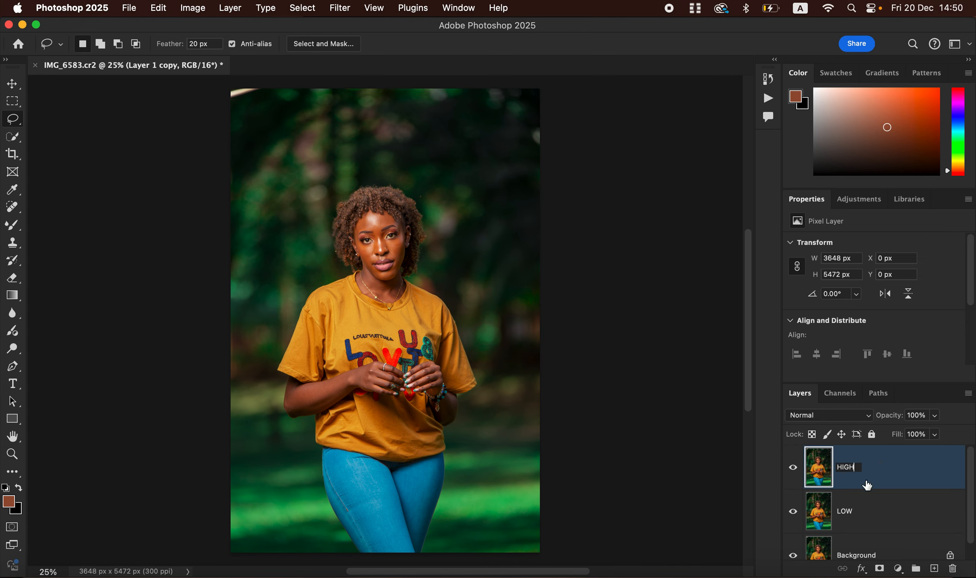
key(Return)
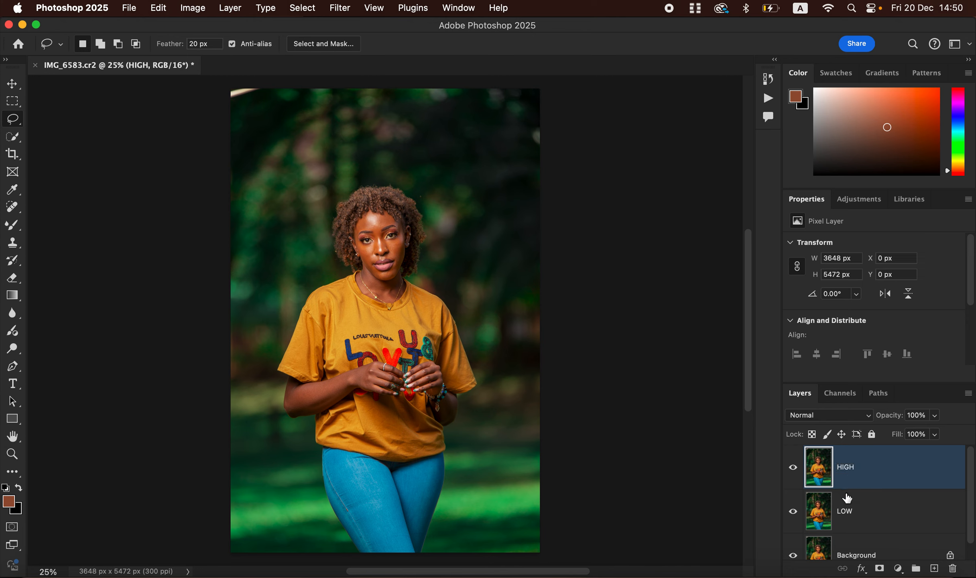
Step: Hide the HIGH layer and apply a Gaussian Blur with a 4.0 pixel radius to the LOW layer
click(793, 467)
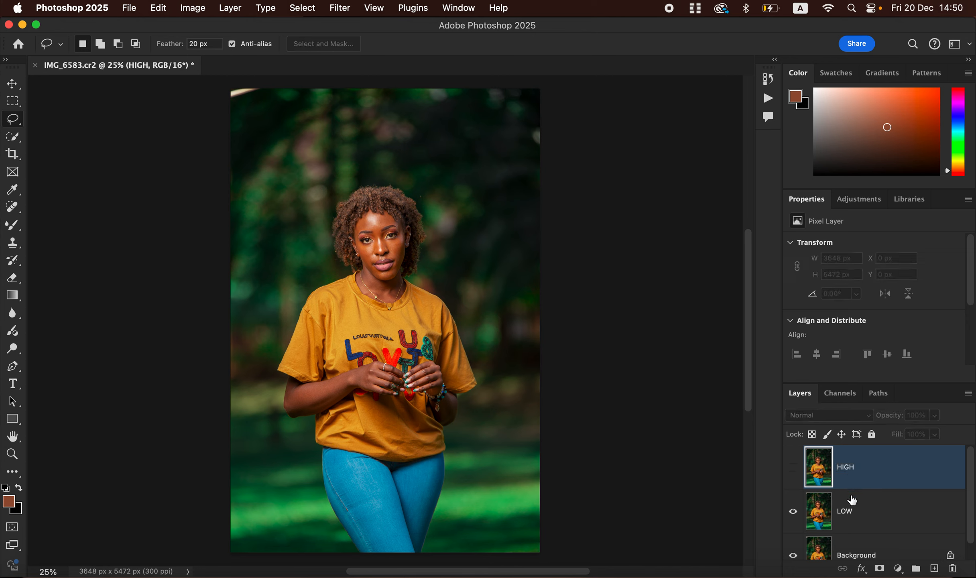
click(871, 512)
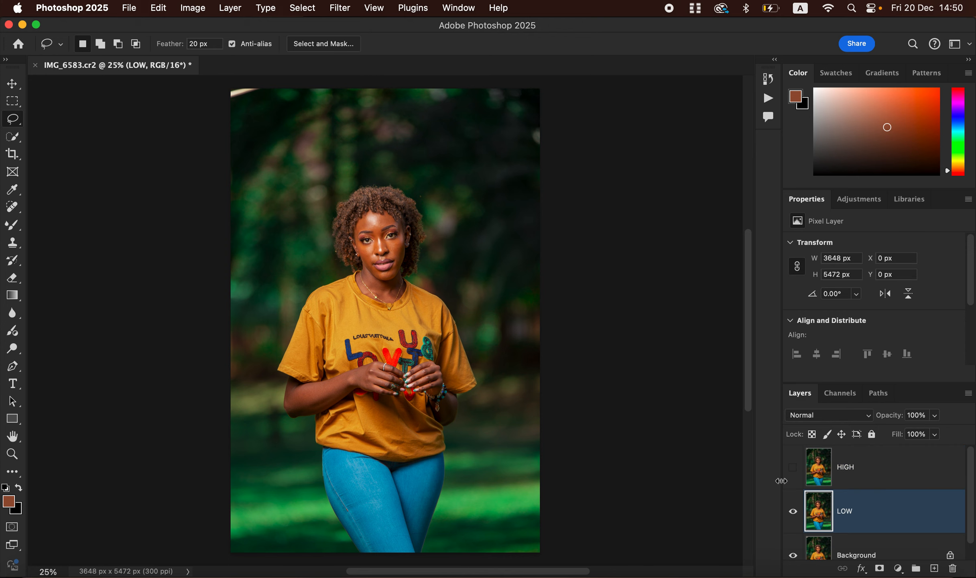
click(341, 7)
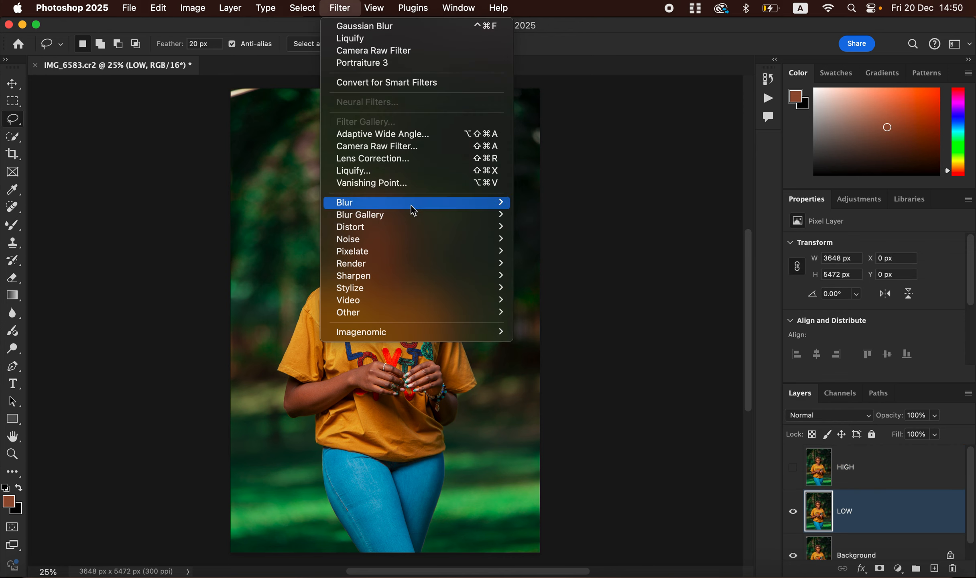
mouse_move(441, 202)
click(563, 247)
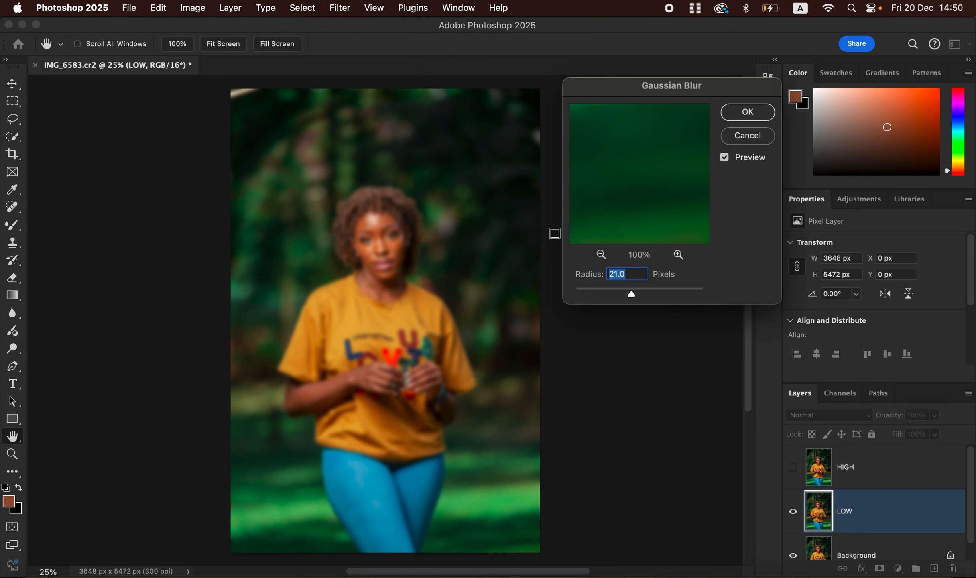
drag(631, 293, 526, 298)
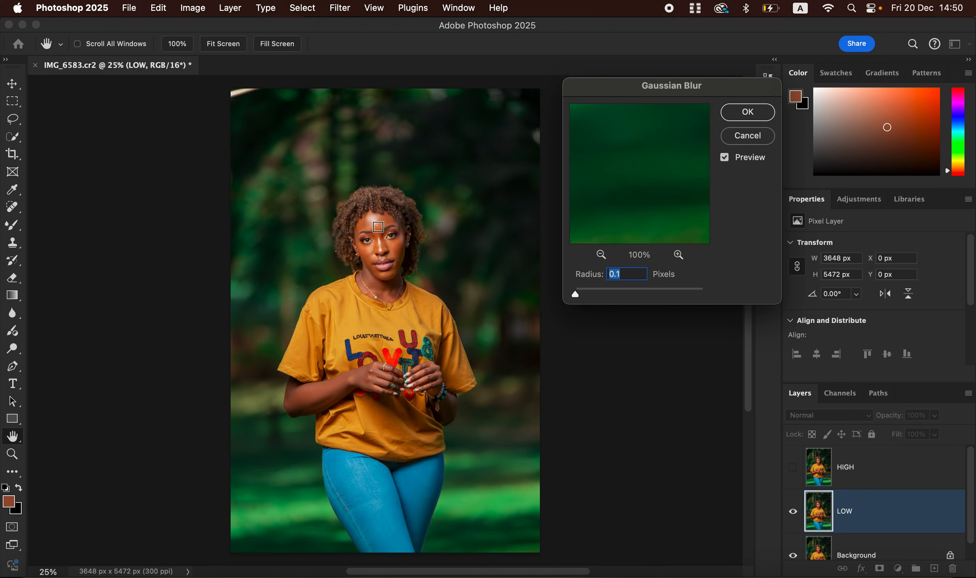
click(383, 231)
drag(660, 191, 639, 155)
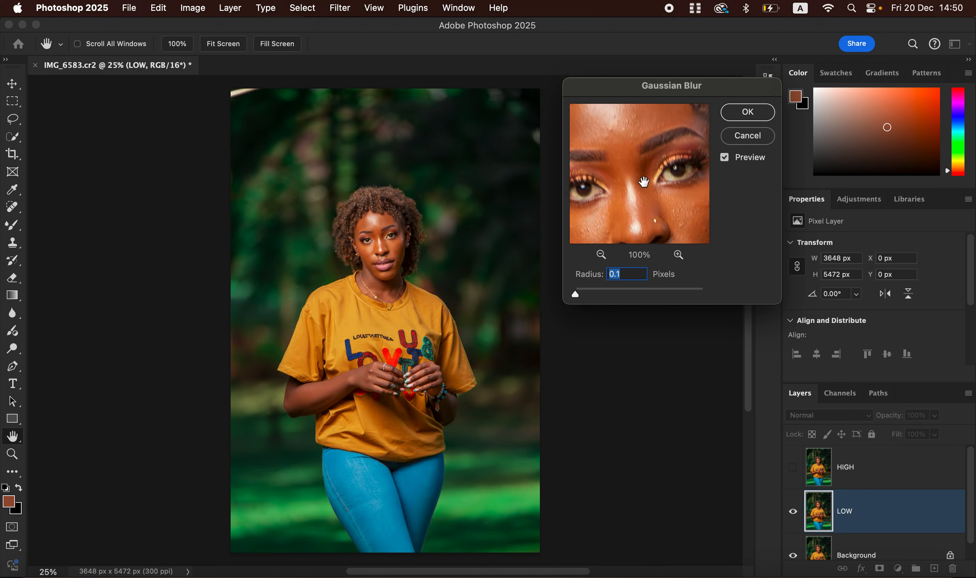
drag(676, 199, 662, 195)
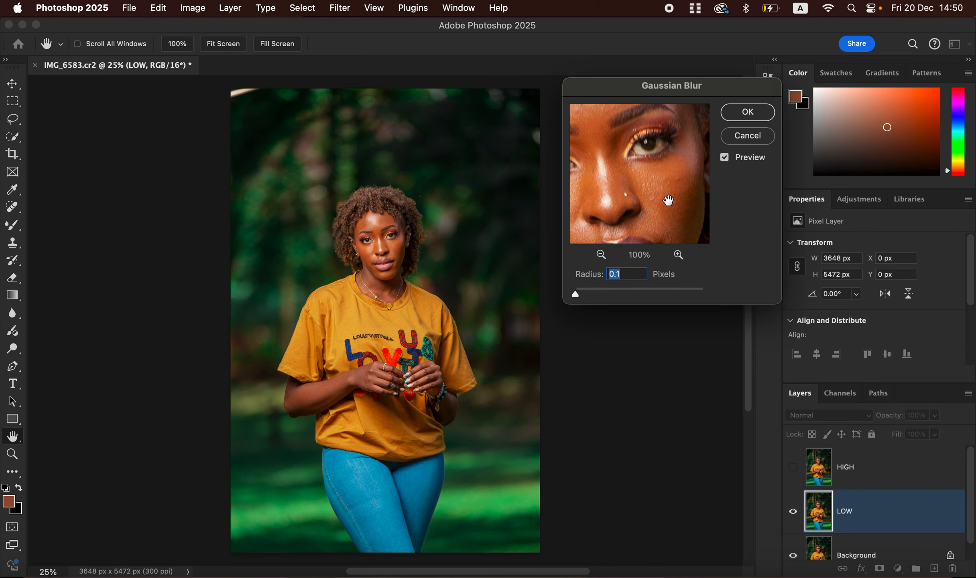
drag(648, 208, 636, 210)
drag(577, 294, 589, 293)
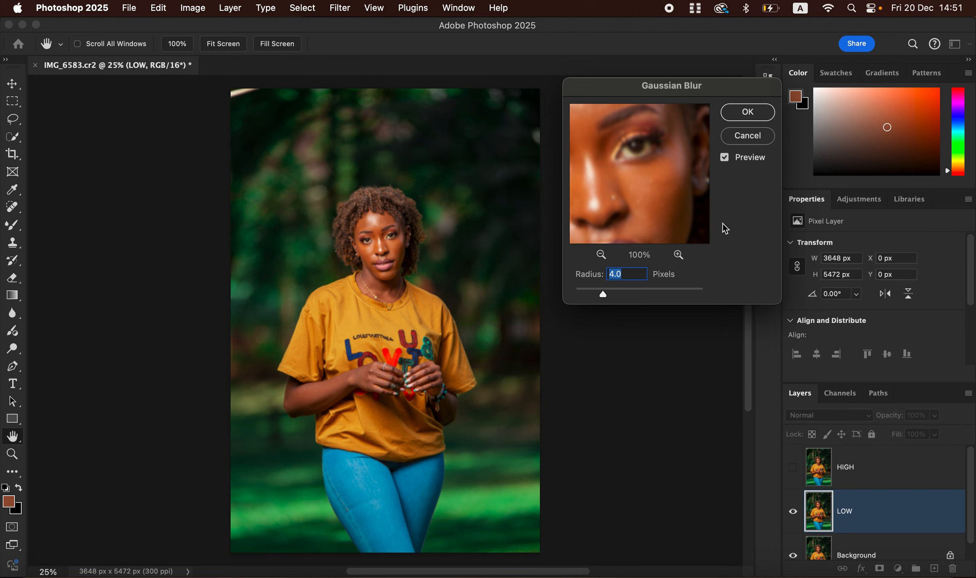
click(753, 119)
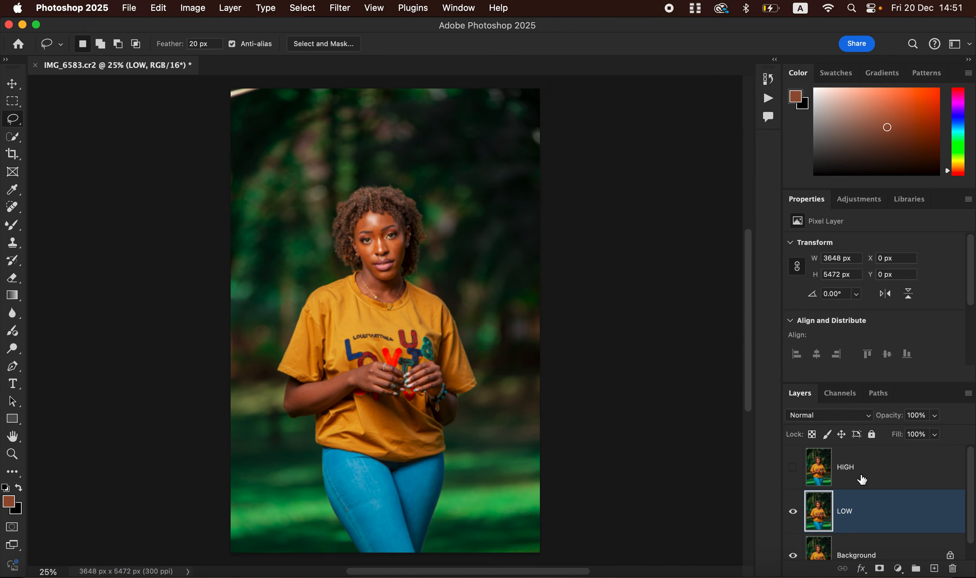
Step: Show the HIGH layer and use Apply Image on it with layer LOW, RGB channel inverted, Add blending, scale 2 and offset 0
click(863, 475)
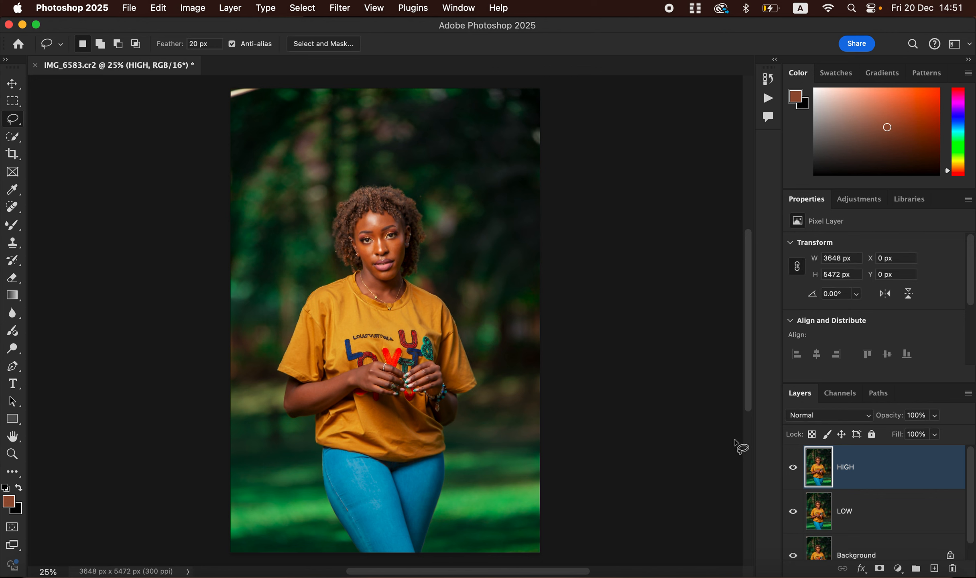
click(197, 9)
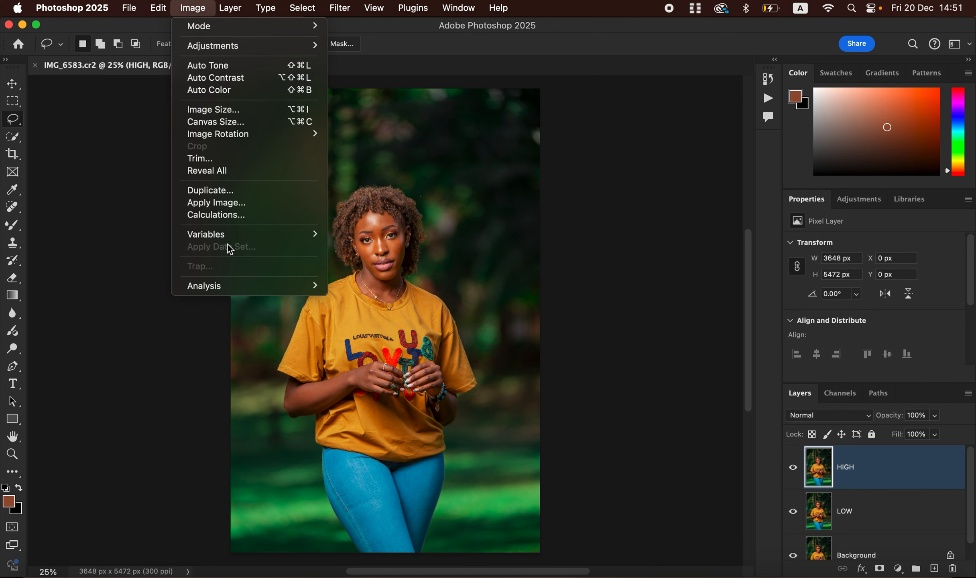
click(226, 203)
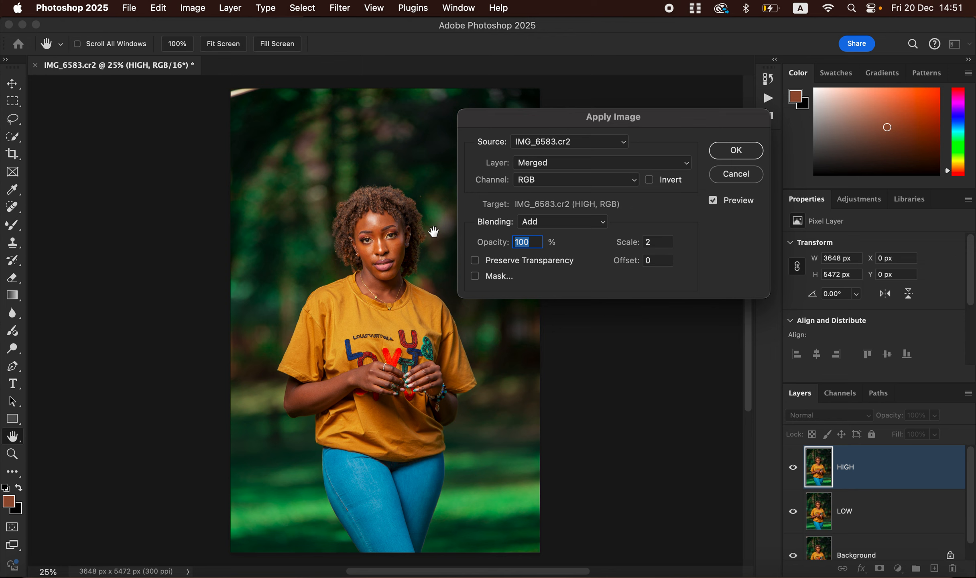
click(570, 165)
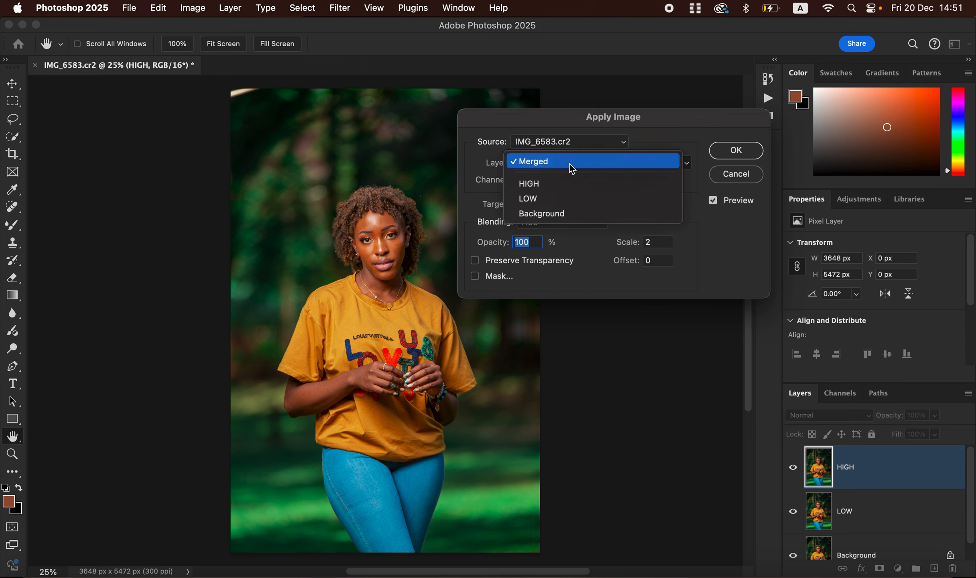
click(570, 199)
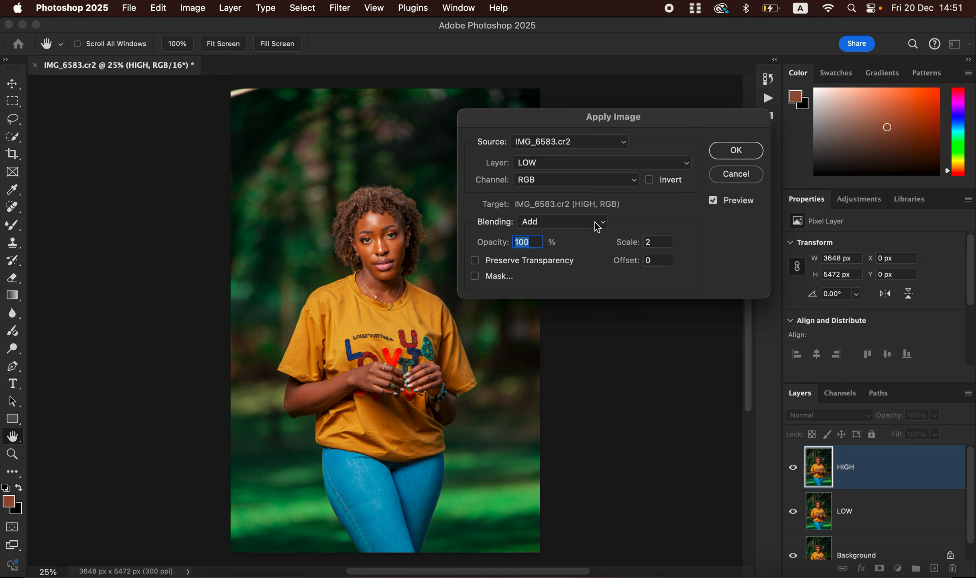
click(562, 222)
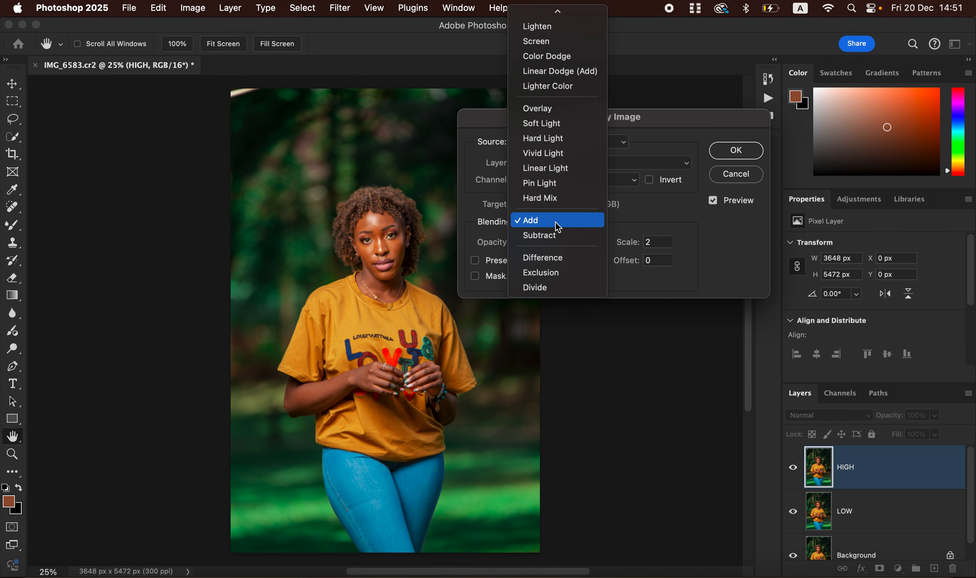
click(556, 227)
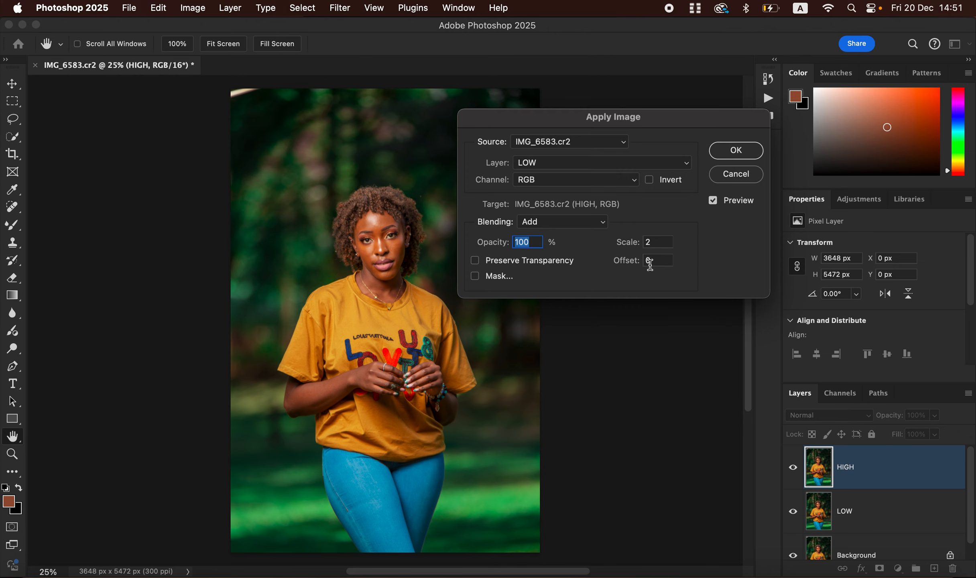
click(650, 181)
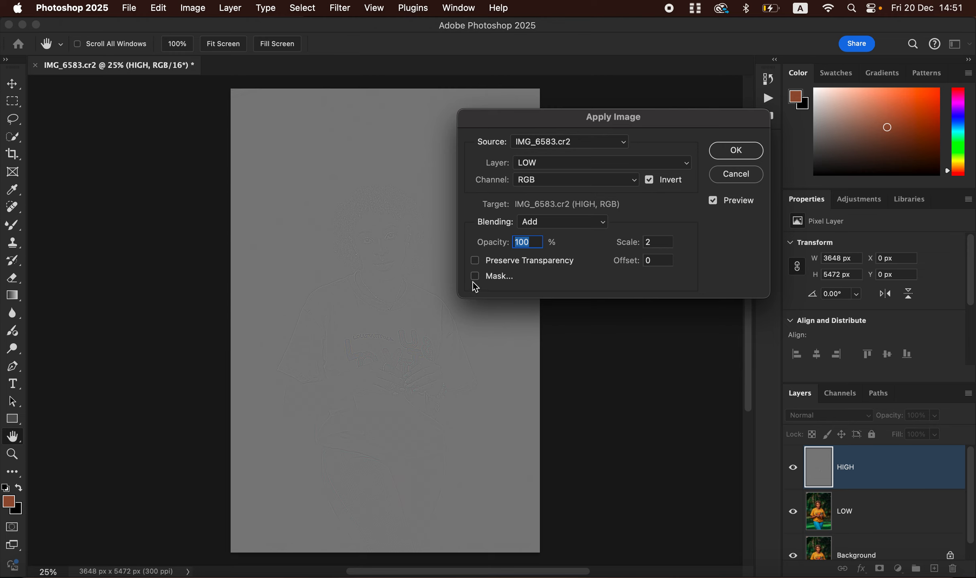
click(737, 152)
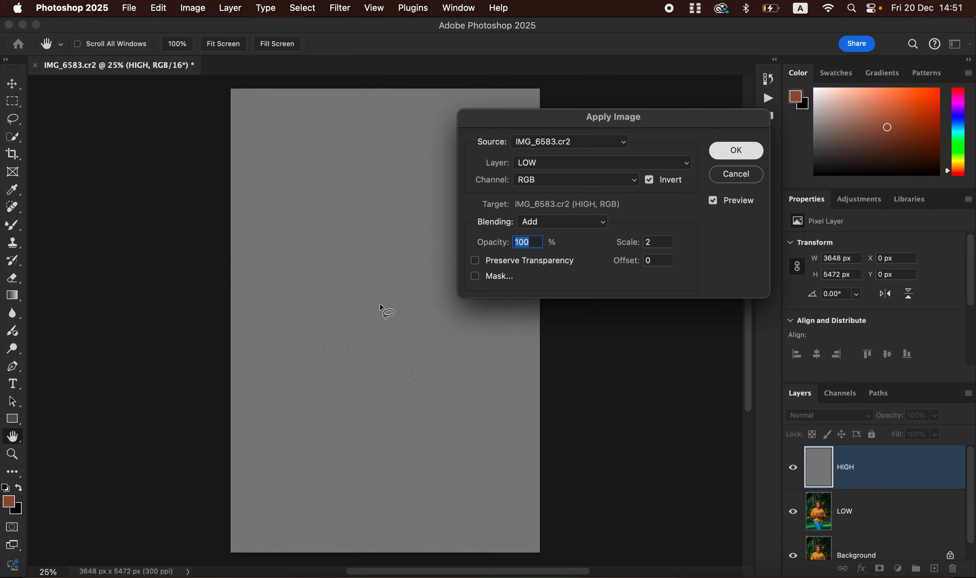
key(l)
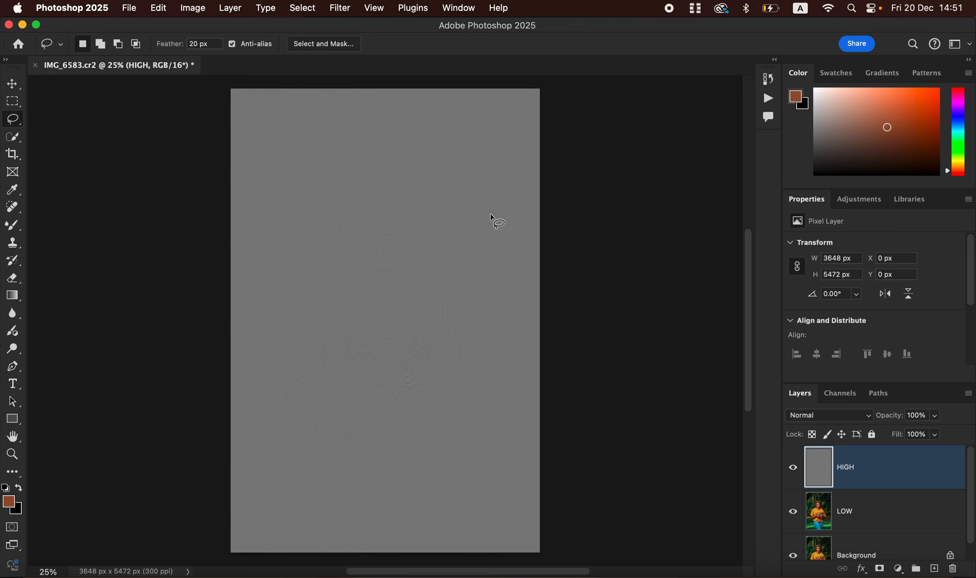
Step: Set the HIGH layer's blend mode to Linear Light and group it with the LOW layer
click(829, 417)
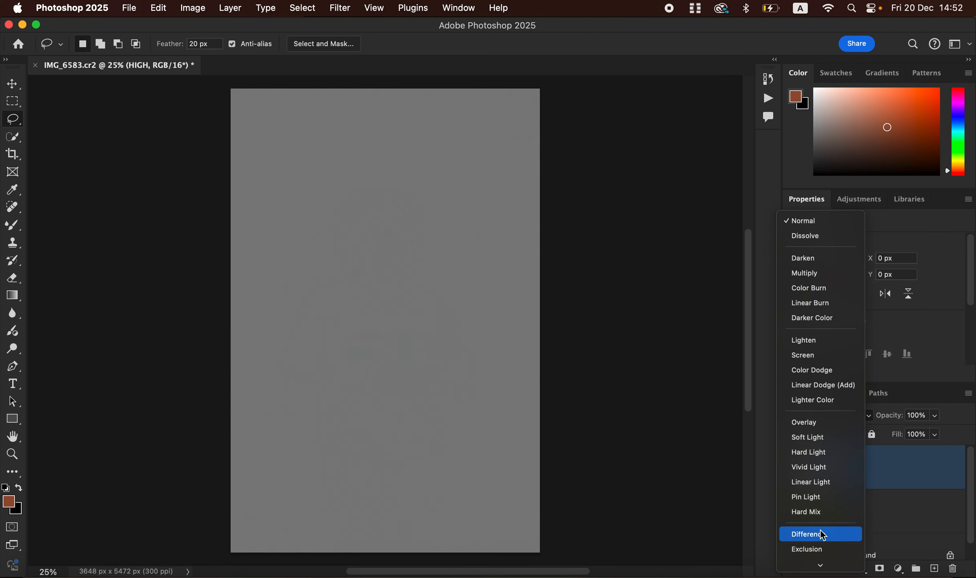
click(821, 480)
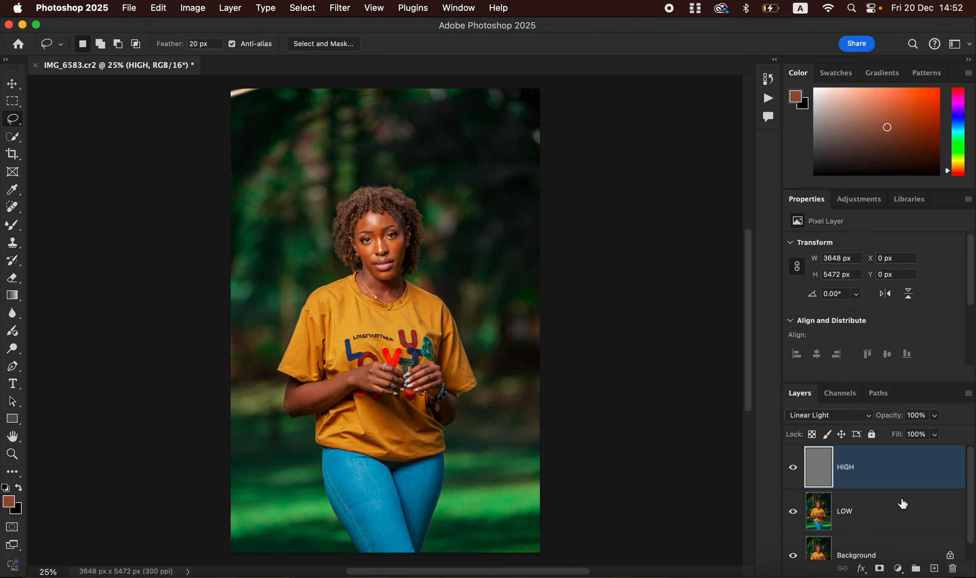
shift+click(887, 517)
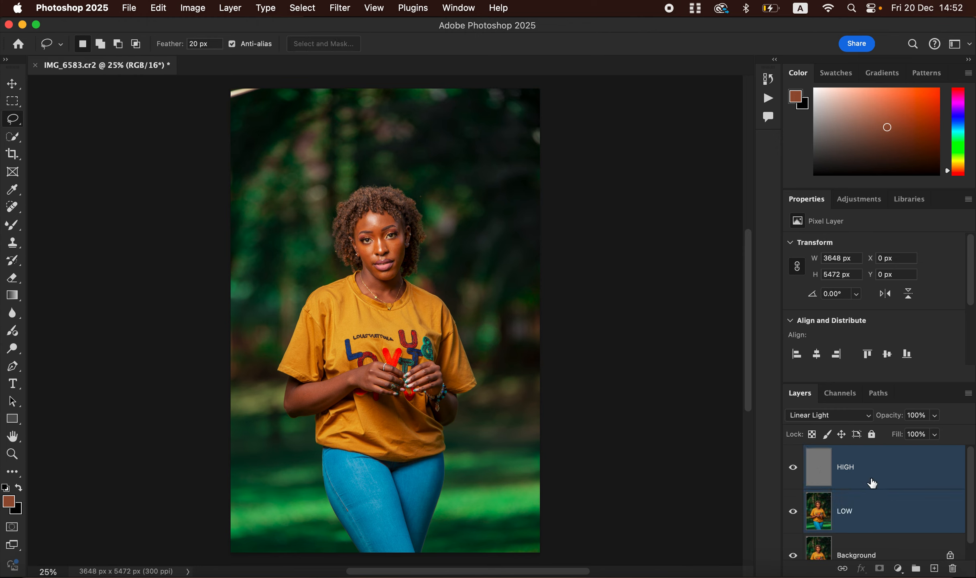
key(super+g)
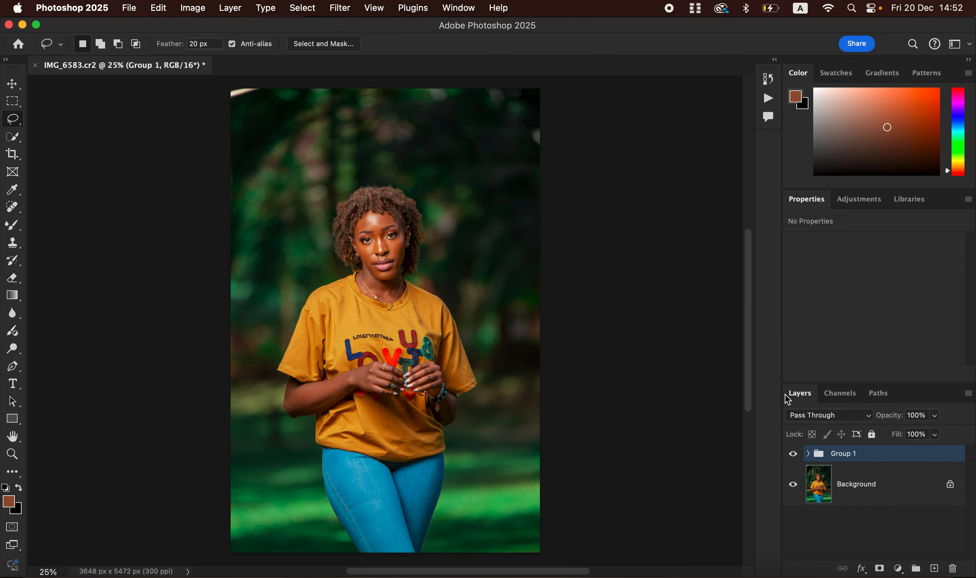
Step: Expand the layer group, hide HIGH, and activate the Mixer Brush Tool on the LOW layer
click(808, 456)
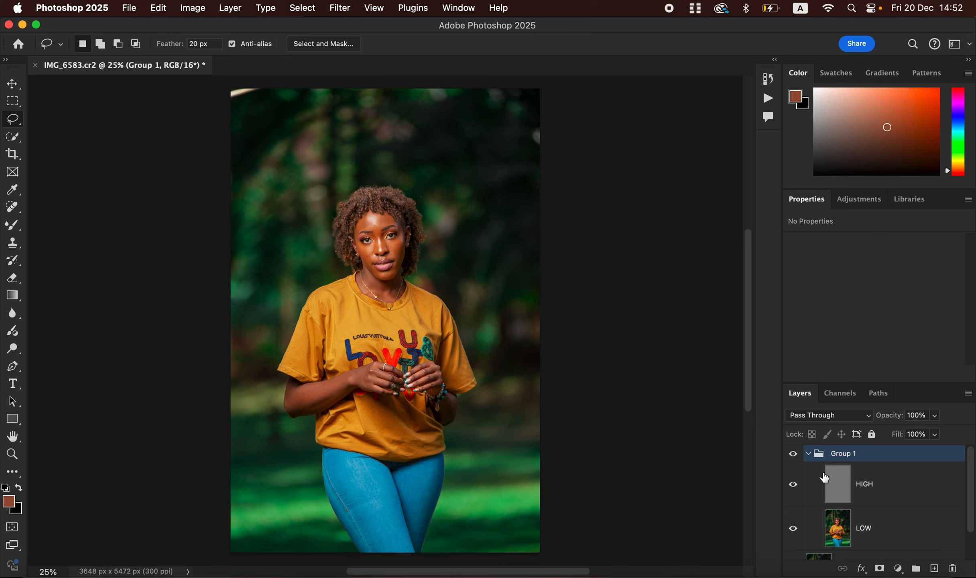
click(876, 532)
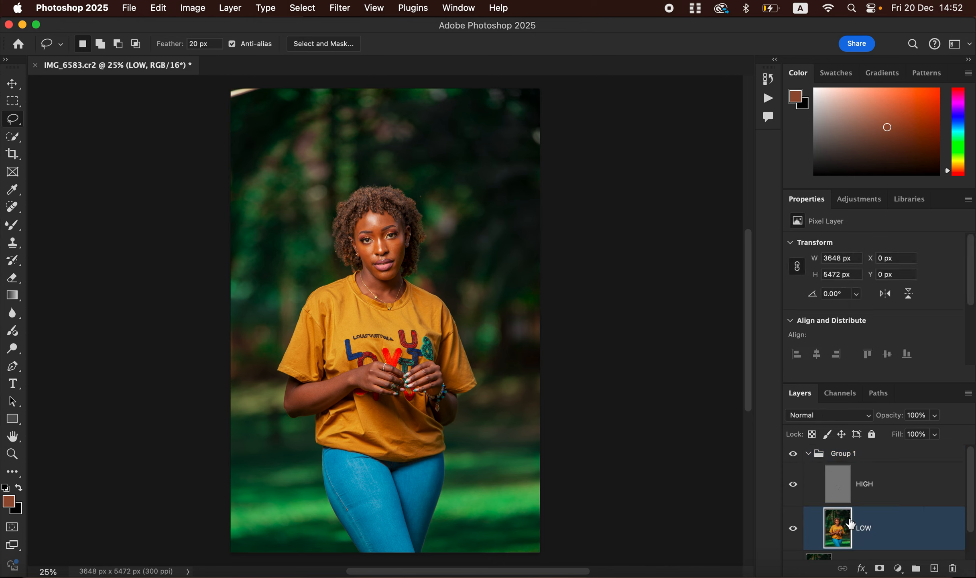
click(792, 486)
click(13, 228)
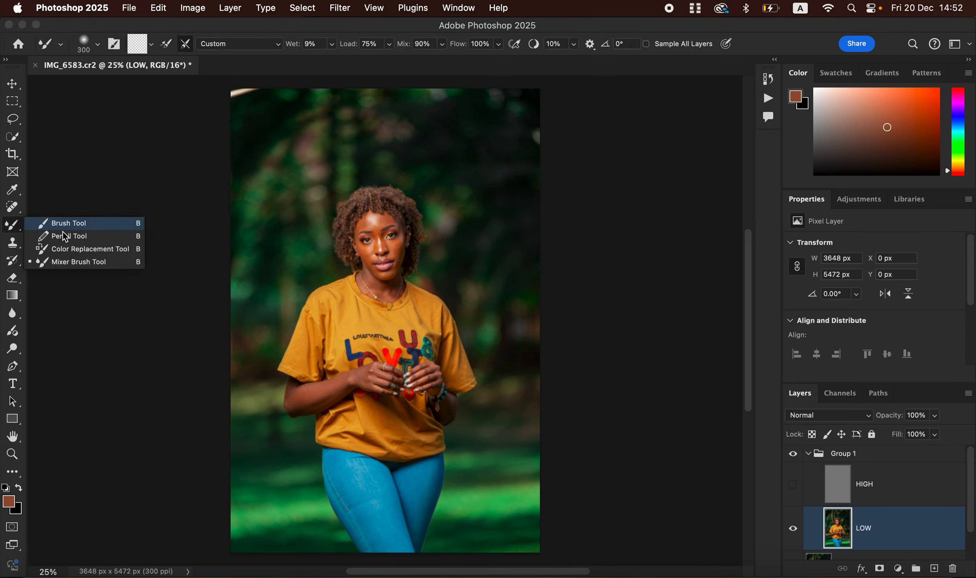
click(73, 263)
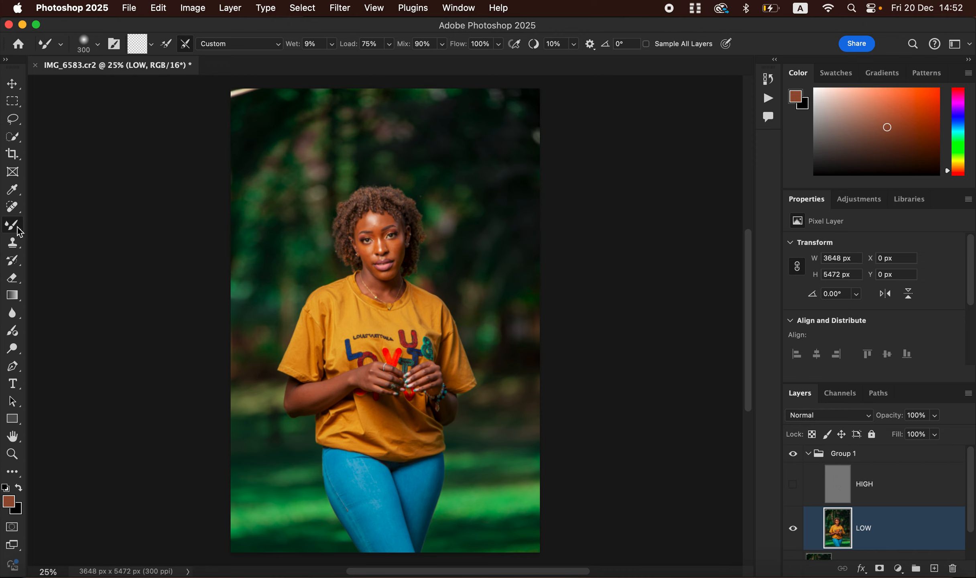
click(20, 471)
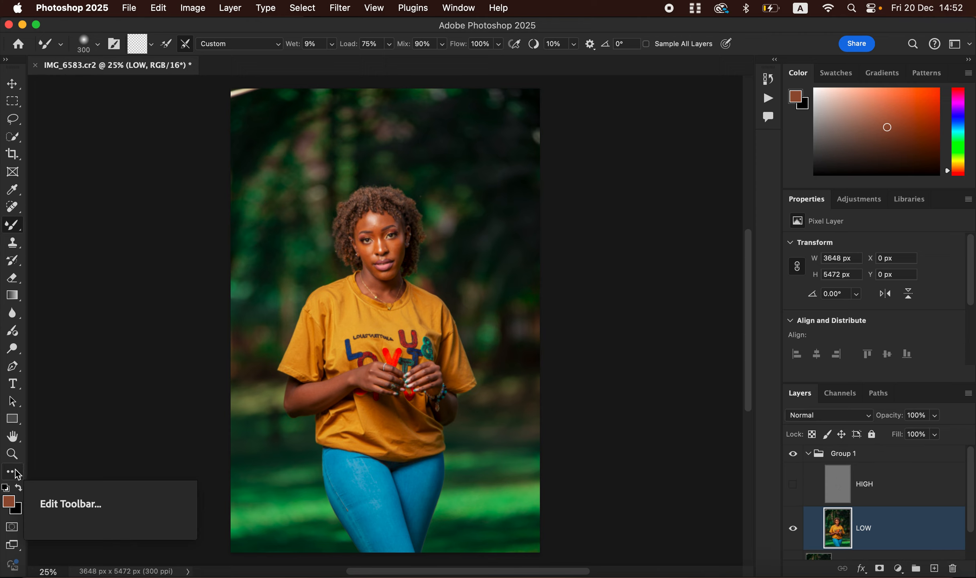
click(19, 476)
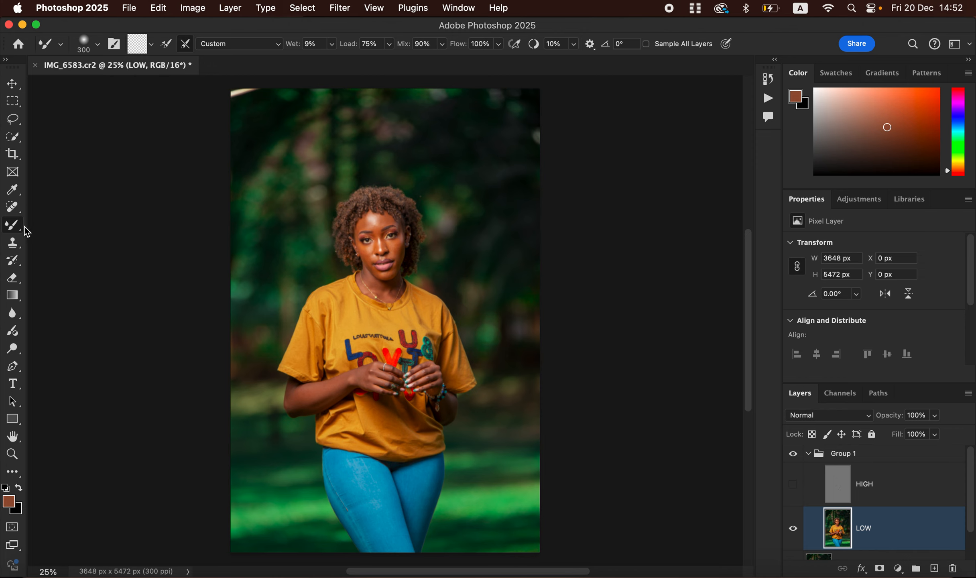
Step: Check the Mixer Brush's Soft Round preset and clean the paint loaded on the brush
click(98, 48)
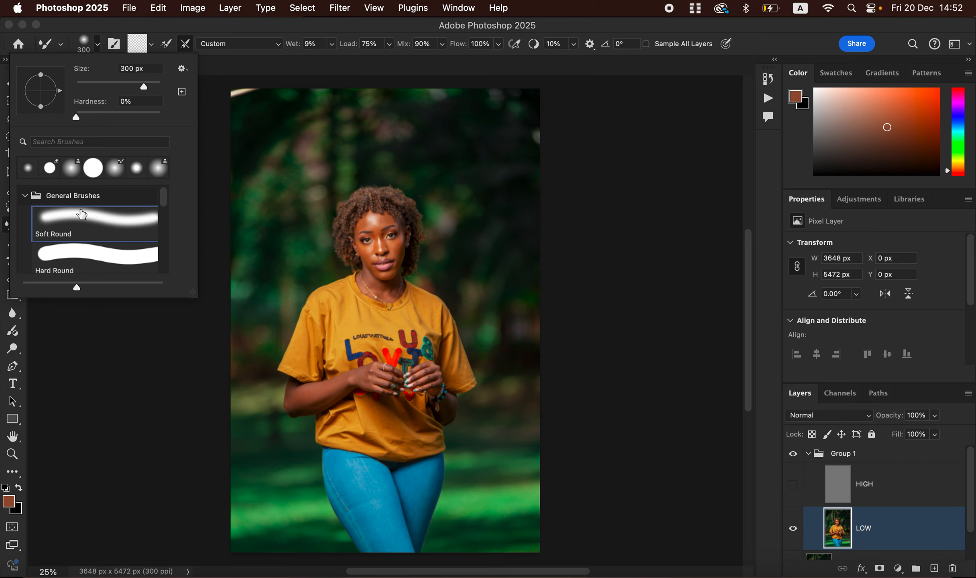
click(101, 51)
click(151, 45)
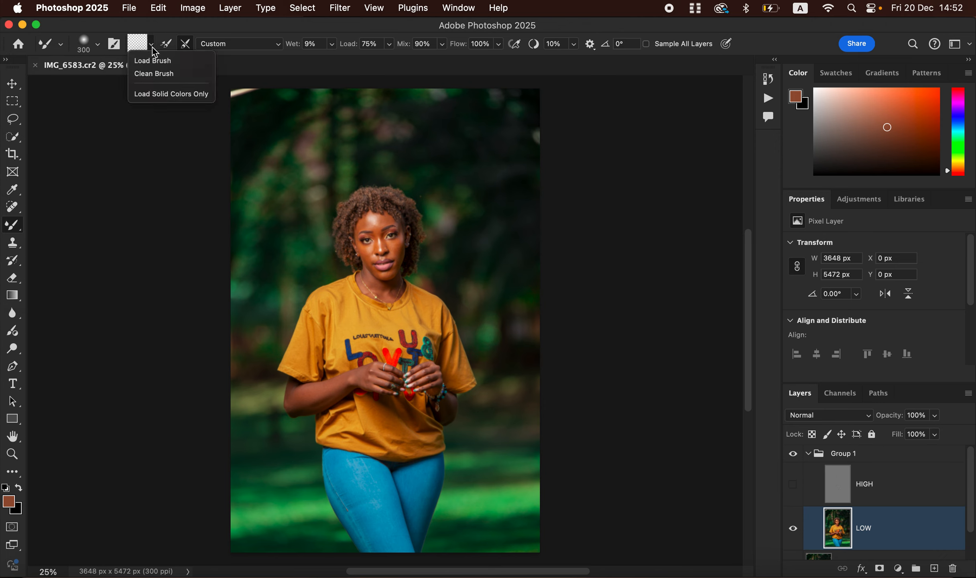
click(156, 73)
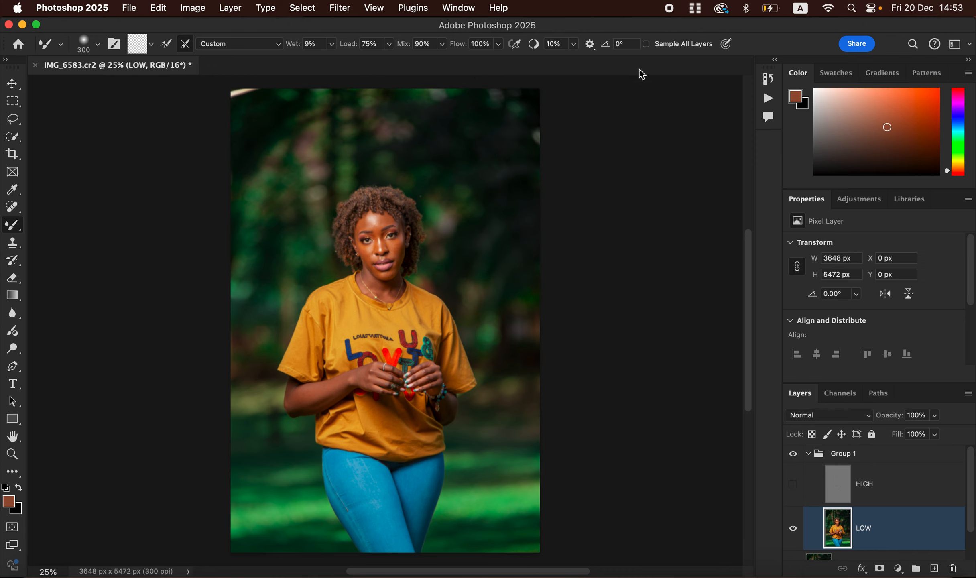
Step: Reduce the Mixer Brush to 125 px and smooth the forehead and both cheeks on the LOW layer
key(super+plus)
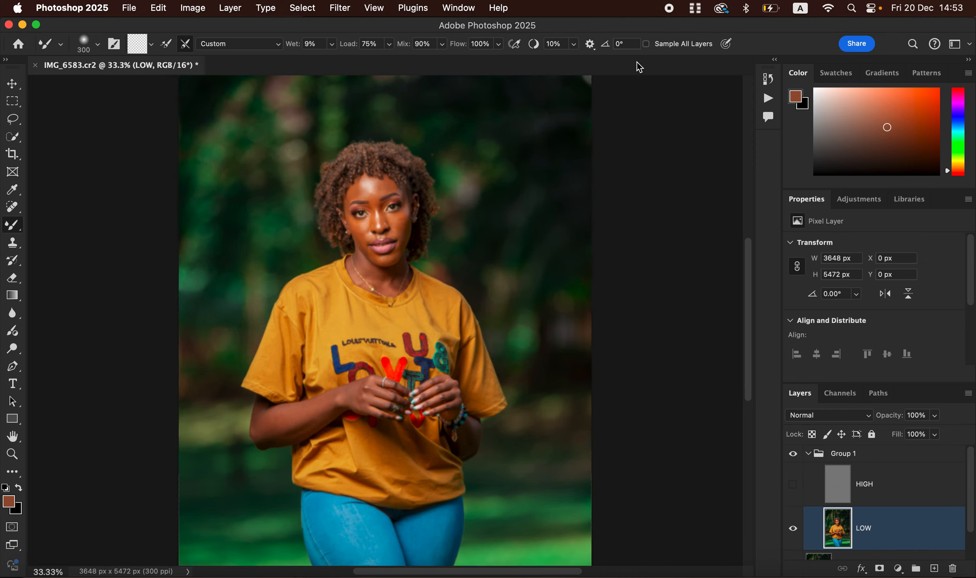
key(super+plus)
key(super+plus)
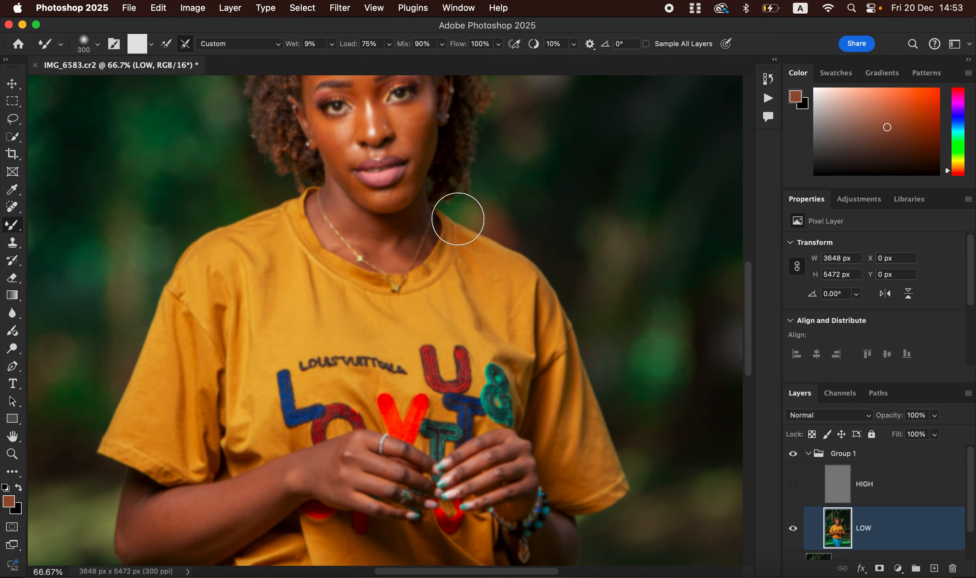
drag(453, 283, 447, 399)
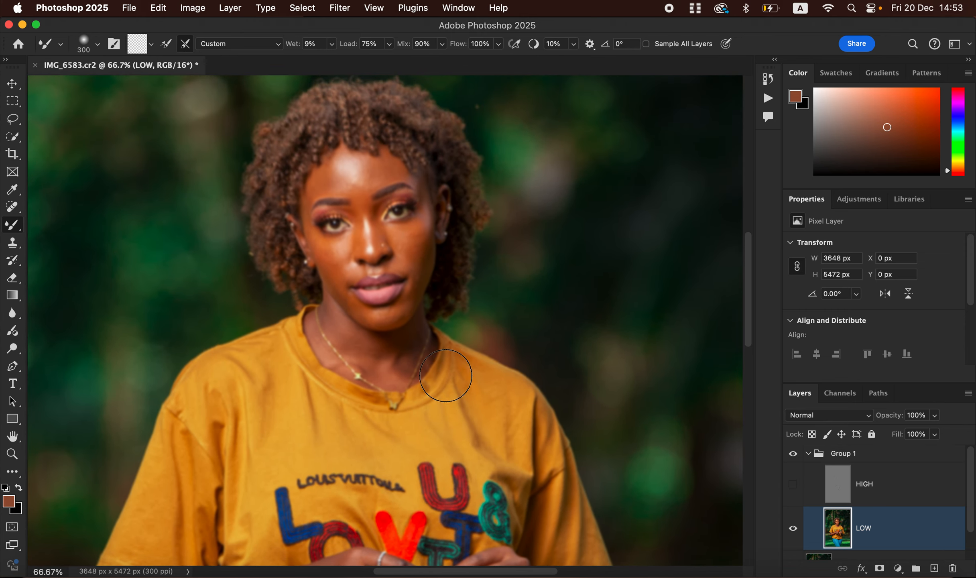
key(bracketleft)
key(bracketleft)
key(bracketleft)
key(bracketleft)
key(bracketleft)
key(bracketleft)
key(bracketleft)
key(bracketright)
key(bracketright)
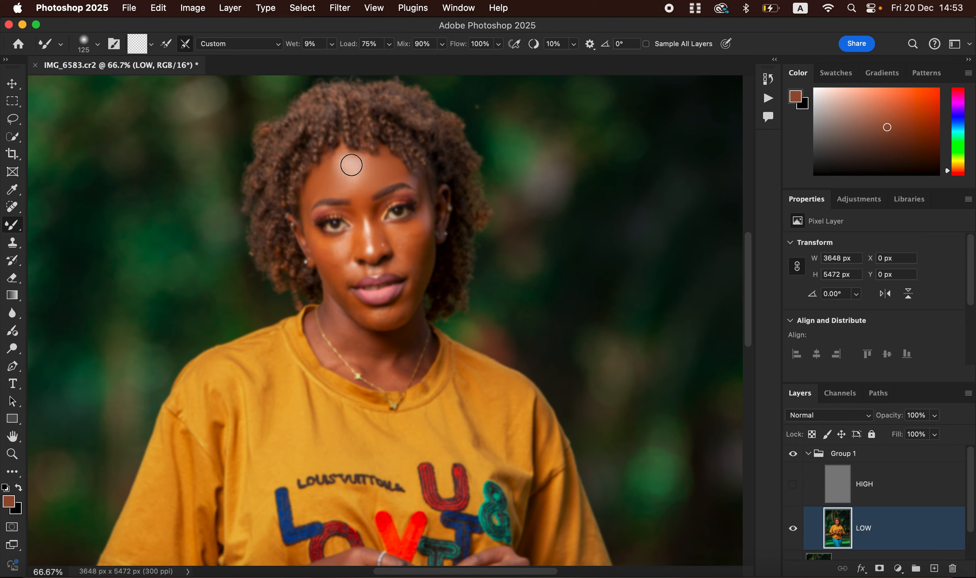
mouse_move(366, 167)
mouse_down()
mouse_move(338, 173)
mouse_move(342, 159)
mouse_move(368, 171)
mouse_move(340, 163)
mouse_move(322, 182)
mouse_move(357, 164)
mouse_move(404, 172)
mouse_up()
mouse_move(406, 237)
mouse_down()
mouse_move(415, 227)
mouse_move(408, 260)
mouse_up()
mouse_move(325, 250)
mouse_down()
mouse_move(344, 240)
mouse_move(336, 269)
mouse_move(355, 278)
mouse_up()
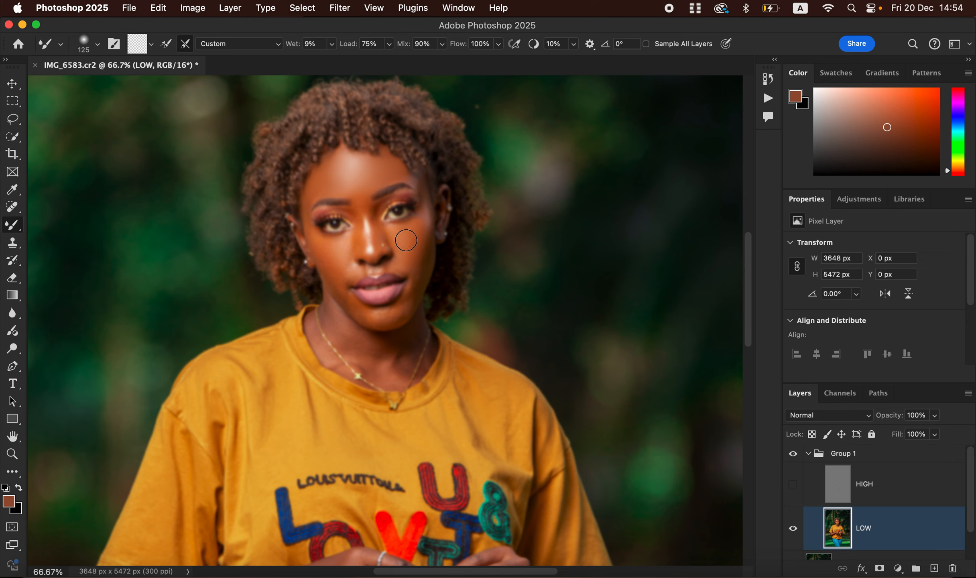
Step: Blend the chin, the skin around the eyes and brows, and the areas beside the mouth on the LOW layer
mouse_move(382, 311)
mouse_down()
mouse_move(343, 293)
mouse_move(386, 318)
mouse_move(407, 308)
mouse_move(415, 280)
mouse_move(407, 297)
mouse_move(408, 228)
mouse_move(367, 179)
mouse_move(332, 173)
mouse_move(312, 224)
mouse_up()
mouse_move(384, 217)
mouse_down()
mouse_move(375, 239)
mouse_move(355, 222)
mouse_move(364, 249)
mouse_move(365, 205)
mouse_up()
drag(406, 267, 412, 288)
mouse_move(352, 274)
mouse_down()
mouse_move(348, 257)
mouse_move(350, 283)
mouse_up()
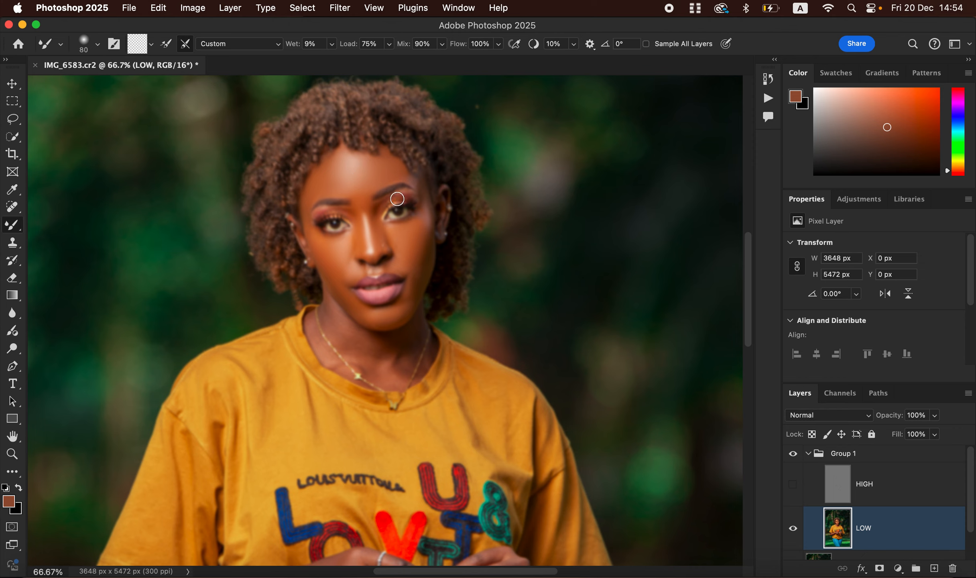
mouse_move(349, 263)
mouse_down()
mouse_move(327, 257)
mouse_move(326, 246)
mouse_move(347, 240)
mouse_move(337, 260)
mouse_move(344, 291)
mouse_up()
Step: Enlarge the Mixer Brush and smooth the skin on the neck
key(bracketright)
key(bracketright)
mouse_move(366, 349)
mouse_down()
mouse_move(375, 354)
mouse_move(342, 329)
mouse_move(374, 353)
mouse_move(405, 356)
mouse_move(378, 356)
mouse_move(331, 320)
mouse_move(400, 352)
mouse_move(384, 363)
mouse_move(364, 348)
mouse_move(377, 333)
mouse_up()
Step: Smooth the skin of both forearms and hands on the LOW layer with the Mixer Brush
drag(476, 419, 514, 212)
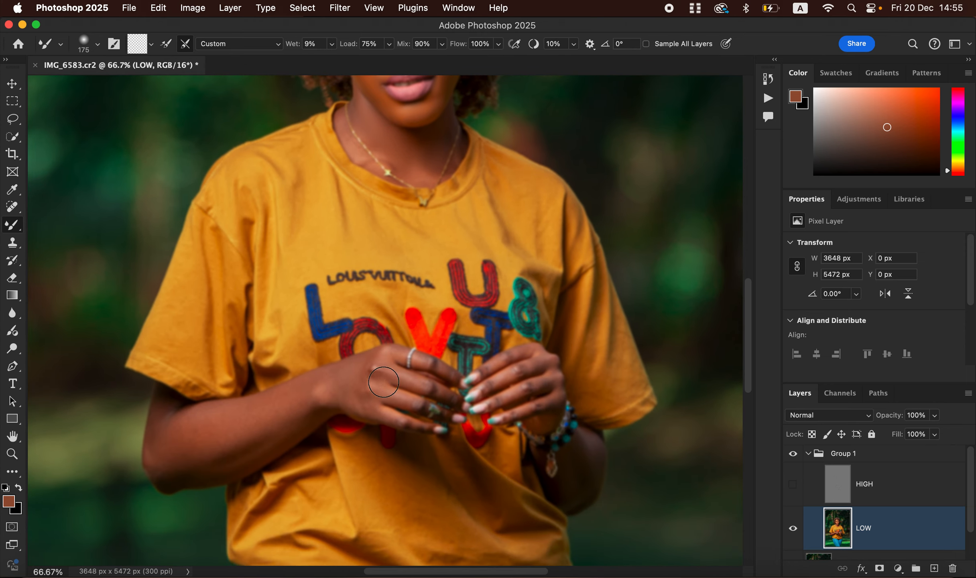
key(bracketright)
mouse_move(266, 416)
mouse_down()
mouse_move(176, 432)
mouse_move(239, 428)
mouse_move(214, 429)
mouse_move(338, 380)
mouse_move(296, 431)
mouse_move(194, 467)
mouse_move(198, 453)
mouse_move(171, 453)
mouse_move(170, 431)
mouse_move(315, 384)
mouse_move(366, 390)
mouse_up()
mouse_move(500, 384)
mouse_down()
mouse_move(529, 367)
mouse_move(490, 383)
mouse_move(510, 354)
mouse_move(527, 350)
mouse_move(494, 364)
mouse_move(541, 380)
mouse_move(497, 401)
mouse_move(528, 410)
mouse_move(515, 415)
mouse_move(553, 400)
mouse_up()
mouse_move(367, 408)
mouse_down()
mouse_move(407, 421)
mouse_move(423, 402)
mouse_move(405, 400)
mouse_move(427, 380)
mouse_move(447, 390)
mouse_move(433, 361)
mouse_move(451, 371)
mouse_move(429, 364)
mouse_move(378, 380)
mouse_move(374, 370)
mouse_move(390, 364)
mouse_move(383, 377)
mouse_move(363, 362)
mouse_move(370, 359)
mouse_move(359, 395)
mouse_move(328, 396)
mouse_up()
mouse_move(194, 437)
mouse_down()
mouse_move(165, 456)
mouse_move(196, 464)
mouse_up()
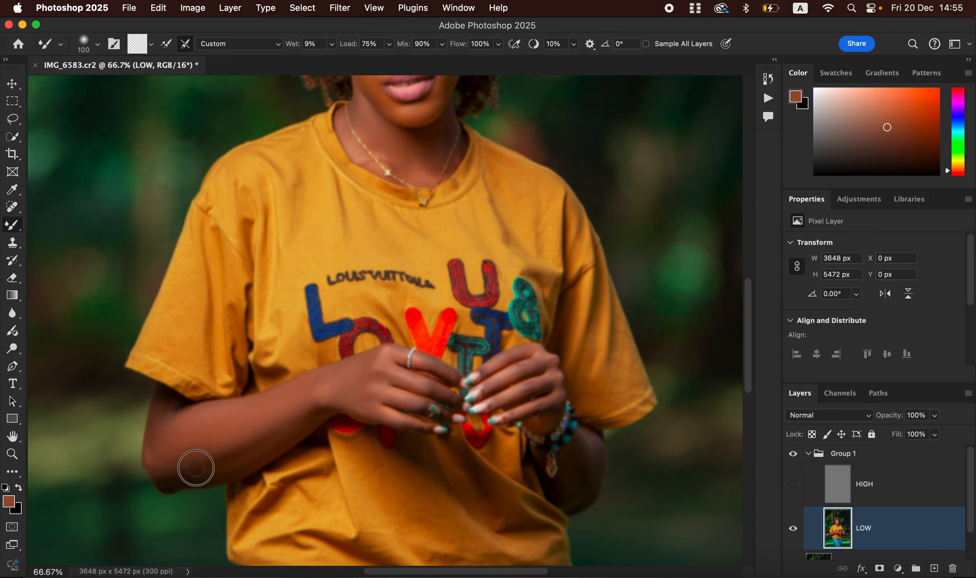
mouse_move(580, 463)
mouse_down()
mouse_move(579, 471)
mouse_move(570, 442)
mouse_move(592, 453)
mouse_move(574, 463)
mouse_move(572, 488)
mouse_up()
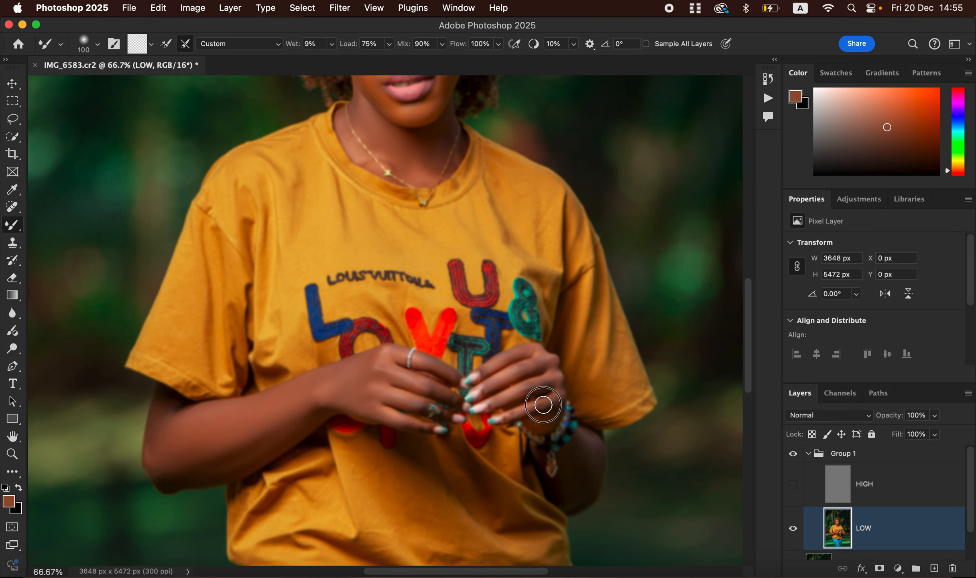
mouse_move(530, 387)
mouse_down()
mouse_move(540, 360)
mouse_move(520, 357)
mouse_up()
Step: Show the HIGH layer and toggle Group 1's visibility to compare the skin before and after smoothing
click(796, 494)
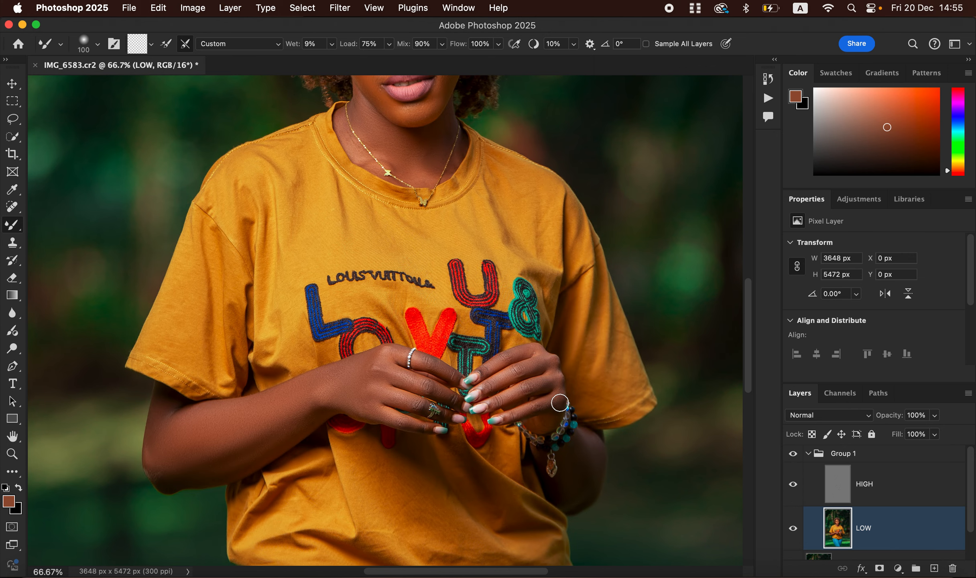
scroll(493, 306, up, 5)
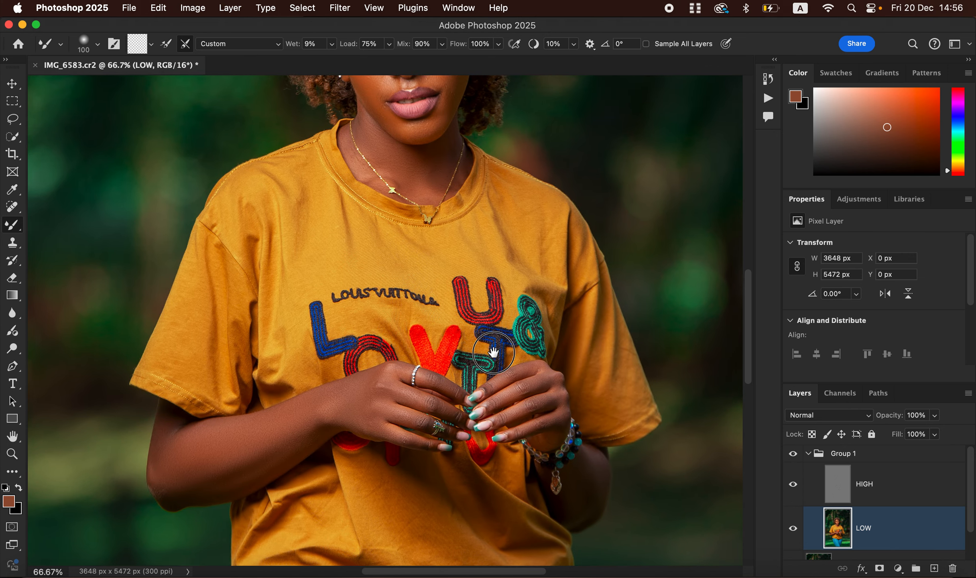
click(793, 460)
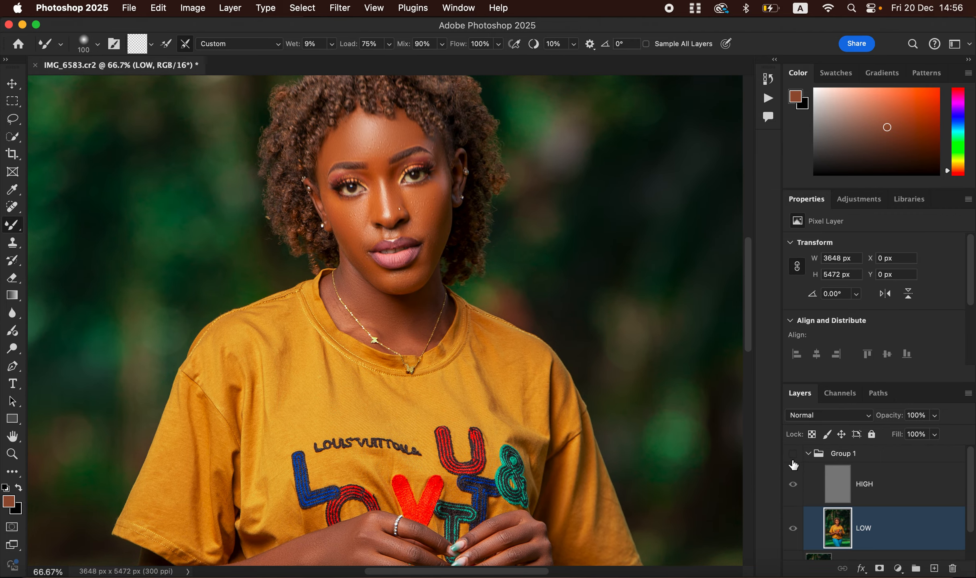
click(794, 459)
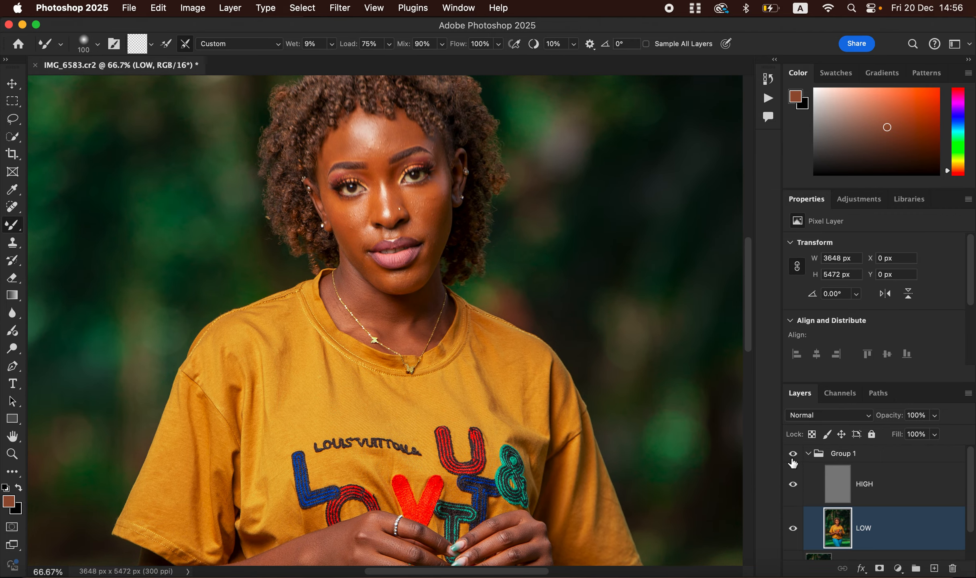
click(793, 462)
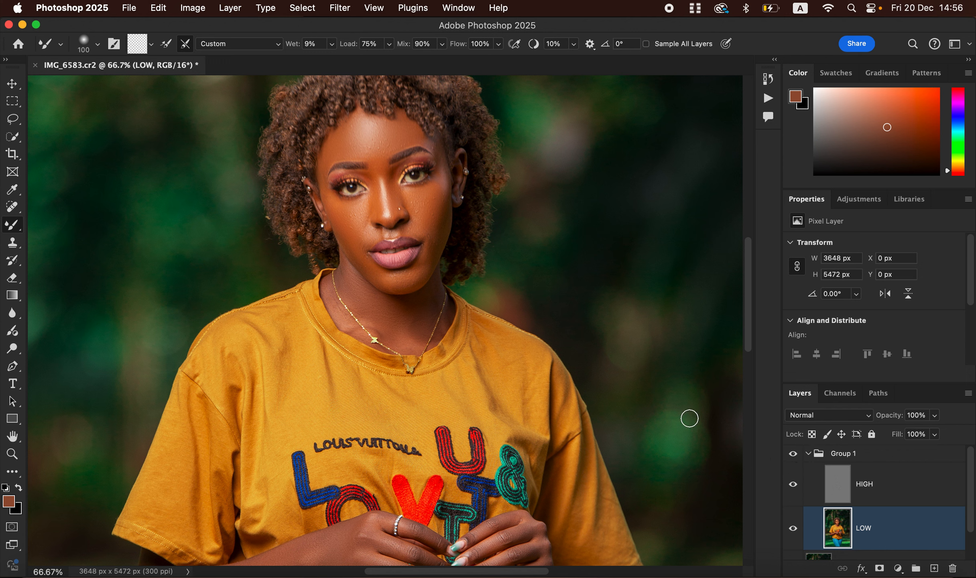
Step: Activate the Clone Stamp Tool on the HIGH layer, with sampling limited to Current Layer
click(875, 493)
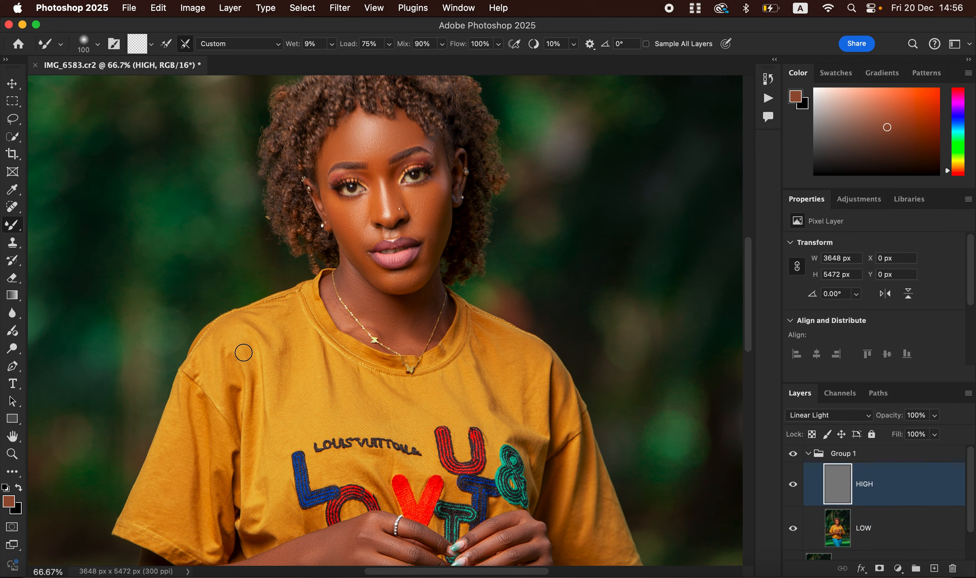
click(12, 242)
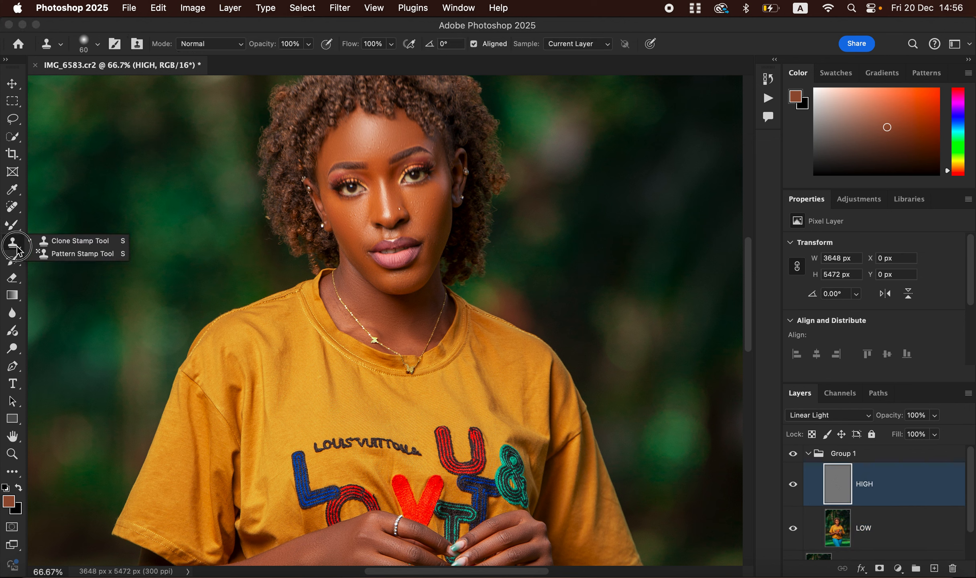
click(58, 241)
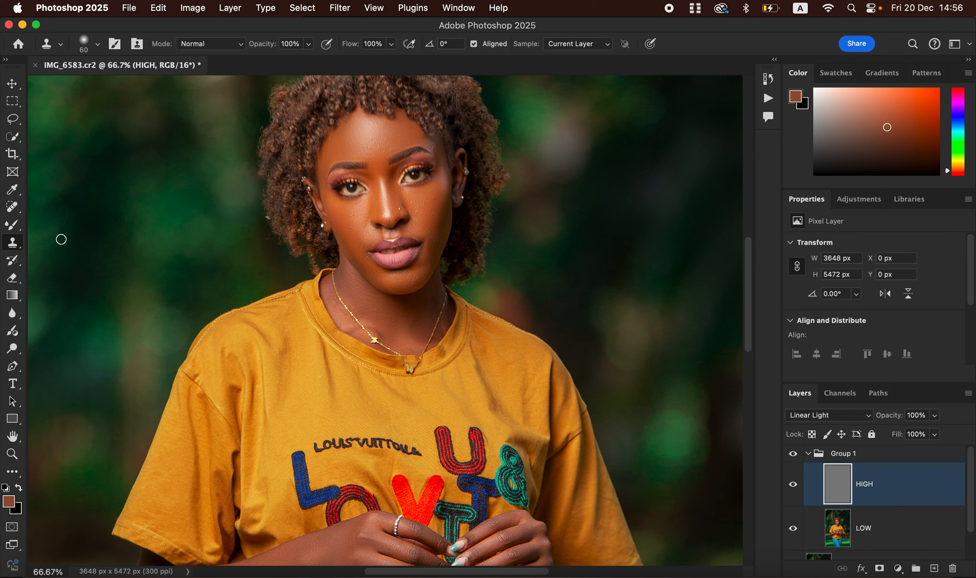
click(97, 45)
click(97, 43)
click(570, 45)
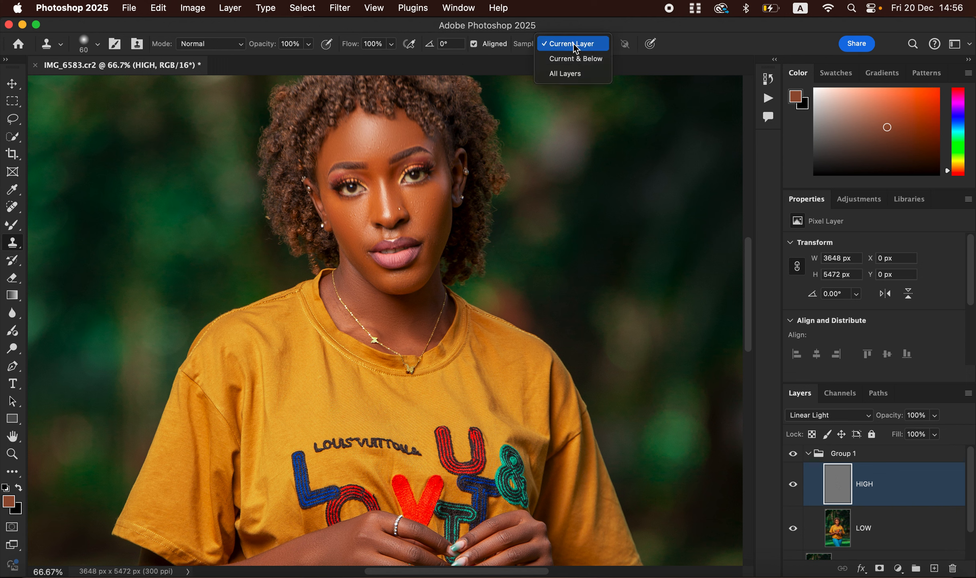
click(572, 59)
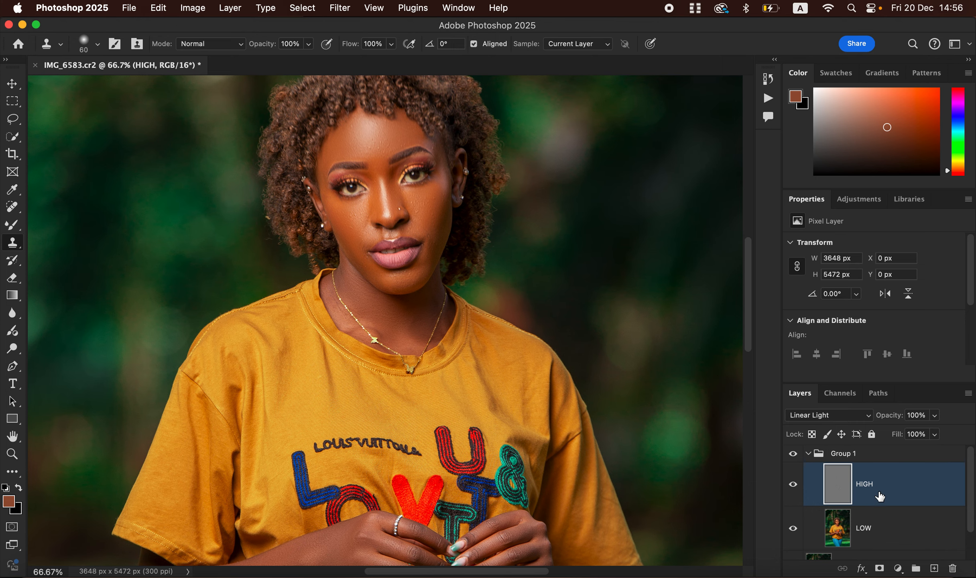
Step: Reduce the Clone Stamp to 25 px and clone clean texture over the forehead bumps above the inner end of the right-hand eyebrow
key(super+plus)
key(super+plus)
key(super+plus)
scroll(503, 309, up, 20)
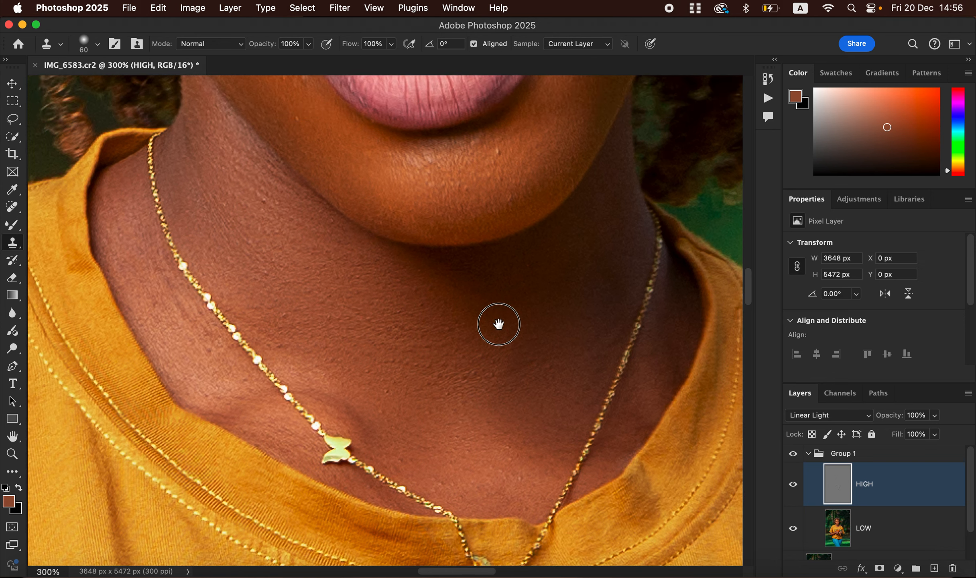
scroll(510, 359, up, 3)
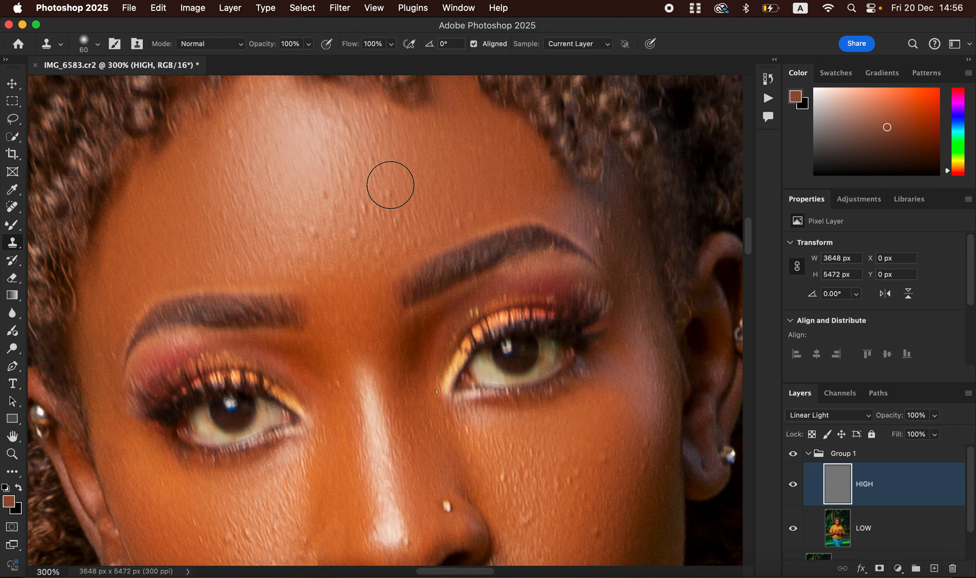
key(bracketleft)
key(bracketleft)
key(bracketleft)
key(bracketleft)
key(bracketleft)
key(bracketleft)
key(bracketleft)
alt+click(481, 205)
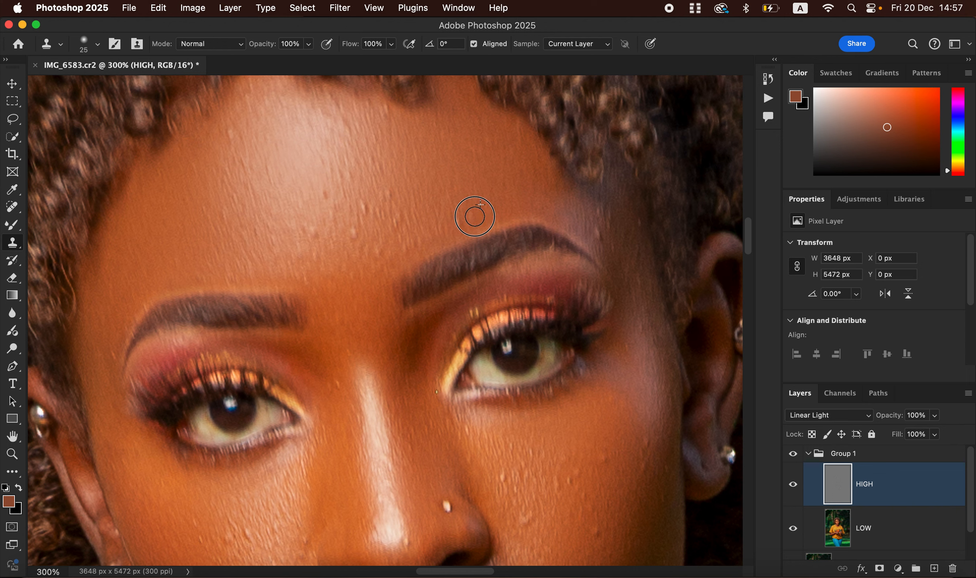
alt+click(477, 216)
mouse_move(399, 220)
mouse_down()
mouse_move(395, 187)
mouse_move(387, 219)
mouse_move(368, 205)
mouse_up()
alt+click(412, 213)
alt+click(401, 207)
alt+click(406, 193)
alt+click(397, 191)
mouse_move(376, 170)
mouse_down()
mouse_move(358, 187)
mouse_move(358, 215)
mouse_move(371, 202)
mouse_move(357, 229)
mouse_move(382, 217)
mouse_move(383, 254)
mouse_move(413, 209)
mouse_move(402, 250)
mouse_up()
Step: Clone clean skin texture over the remaining bumps across the centre of the forehead
alt+click(399, 125)
alt+click(348, 173)
alt+click(359, 187)
click(357, 215)
alt+click(372, 202)
alt+click(382, 216)
alt+click(412, 209)
alt+click(408, 226)
click(394, 232)
drag(320, 226, 318, 235)
alt+click(327, 228)
click(303, 230)
click(331, 220)
alt+click(371, 188)
Step: Clone clean texture over the blemishes on the temple beside the outer end of the right-hand eyebrow
alt+click(612, 253)
drag(598, 240, 614, 231)
alt+click(608, 242)
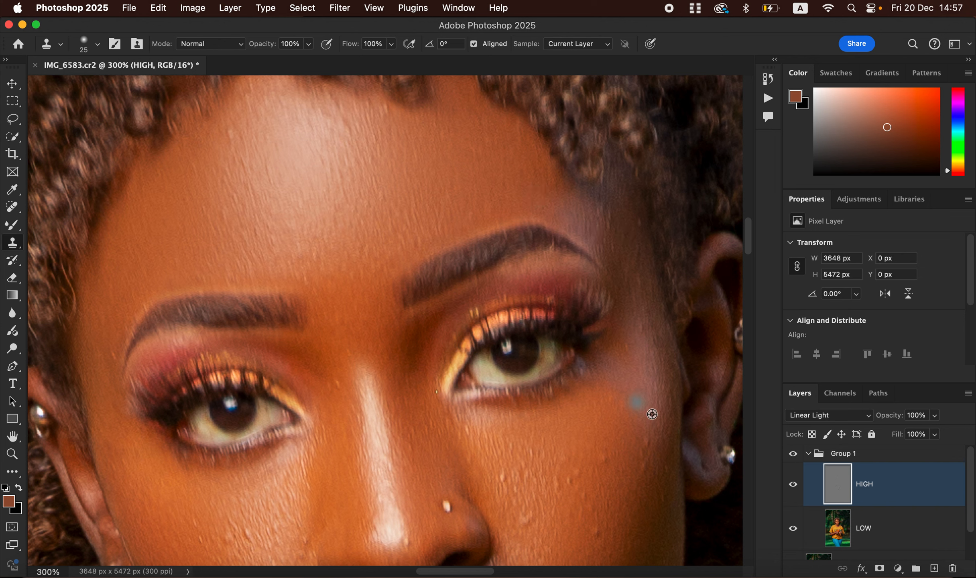
Step: Clone clean texture over the bumps on the right-hand cheek, from below the eye to beside the nose
alt+click(623, 462)
drag(606, 449, 568, 479)
alt+click(574, 471)
click(582, 471)
alt+click(558, 491)
drag(534, 441, 531, 448)
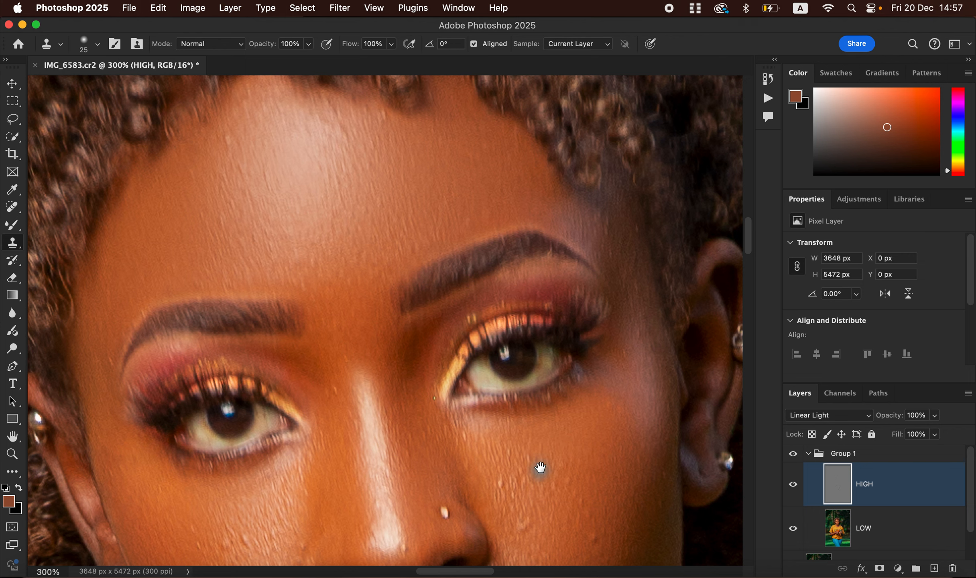
drag(545, 449, 544, 255)
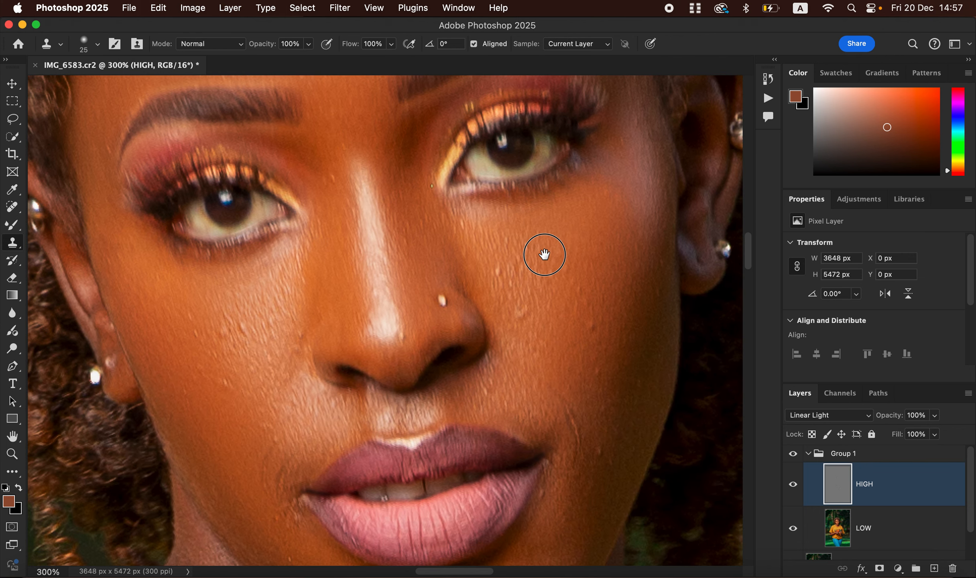
alt+click(535, 336)
click(525, 314)
click(500, 267)
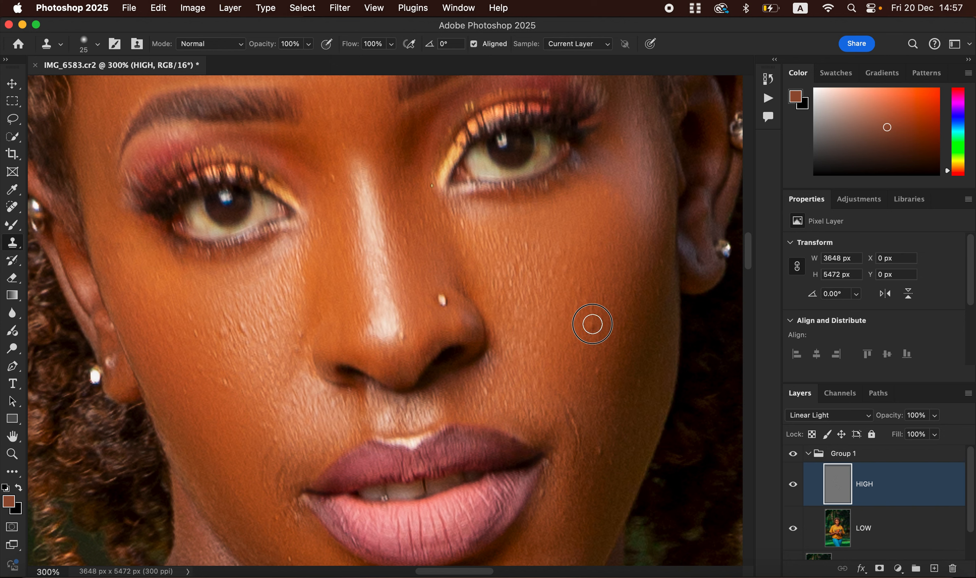
Step: Clone clean texture over the blemishes on both sides of the mouth and on the nose
mouse_move(559, 390)
mouse_down()
mouse_move(582, 452)
mouse_move(599, 454)
mouse_up()
alt+click(602, 419)
alt+click(577, 493)
alt+click(267, 440)
click(269, 446)
alt+click(265, 438)
drag(283, 437, 280, 473)
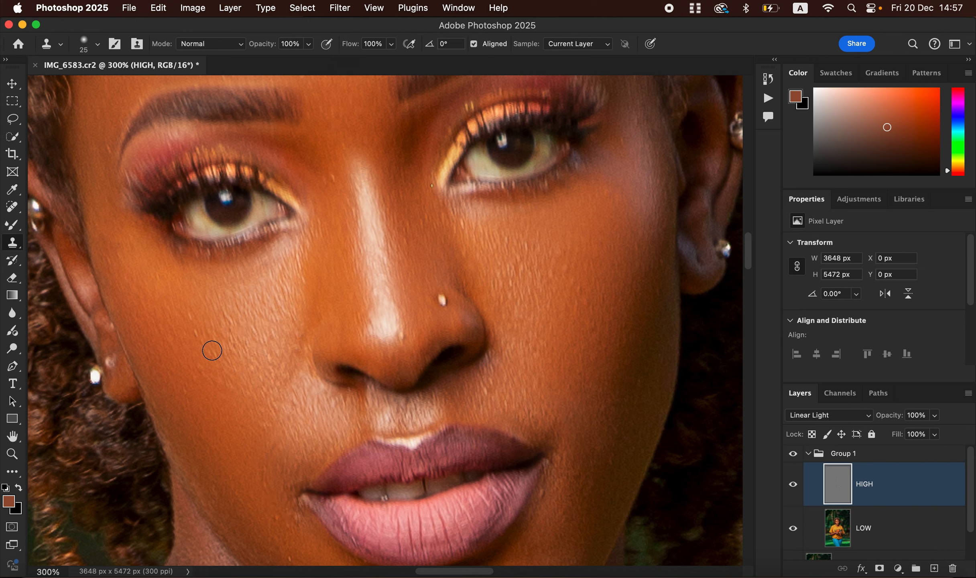
alt+click(414, 308)
click(405, 334)
Step: View the whole portrait and toggle Group 1's visibility to compare the retouch with the original
key(super+minus)
key(super+minus)
key(super+minus)
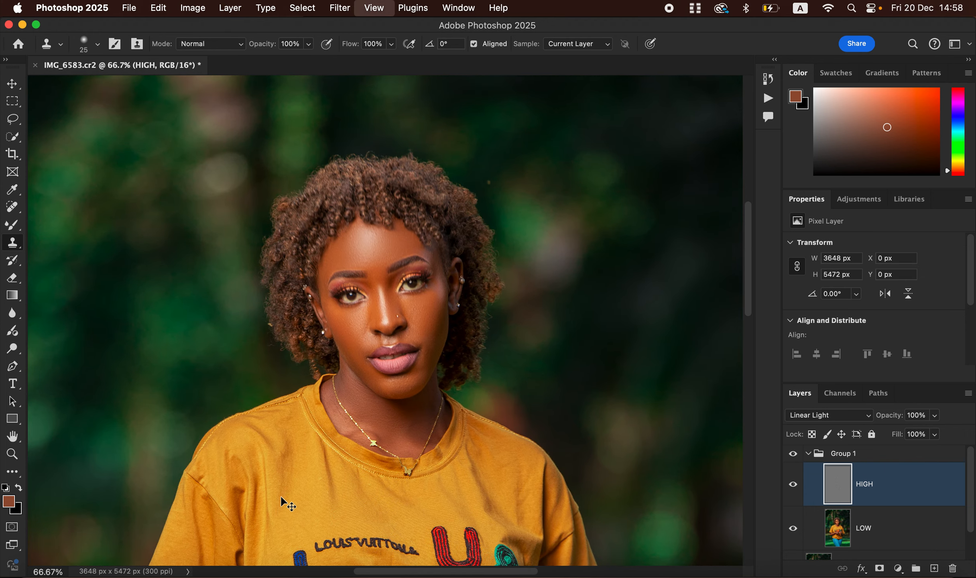
key(super+minus)
key(super+minus)
key(super+minus)
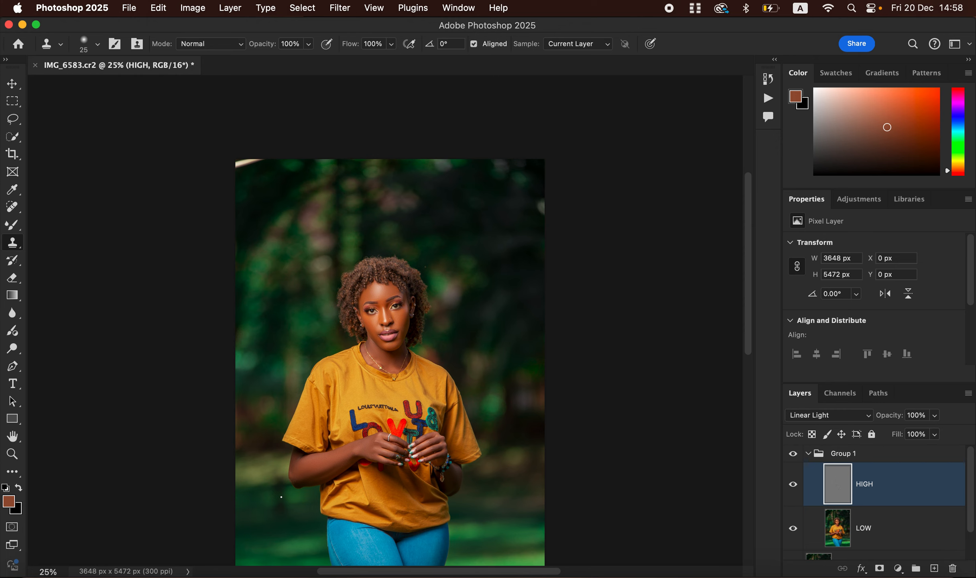
click(793, 456)
Step: Collapse Group 1, stamp the visible layers into a merged layer above it, and add an empty layer on top
click(809, 454)
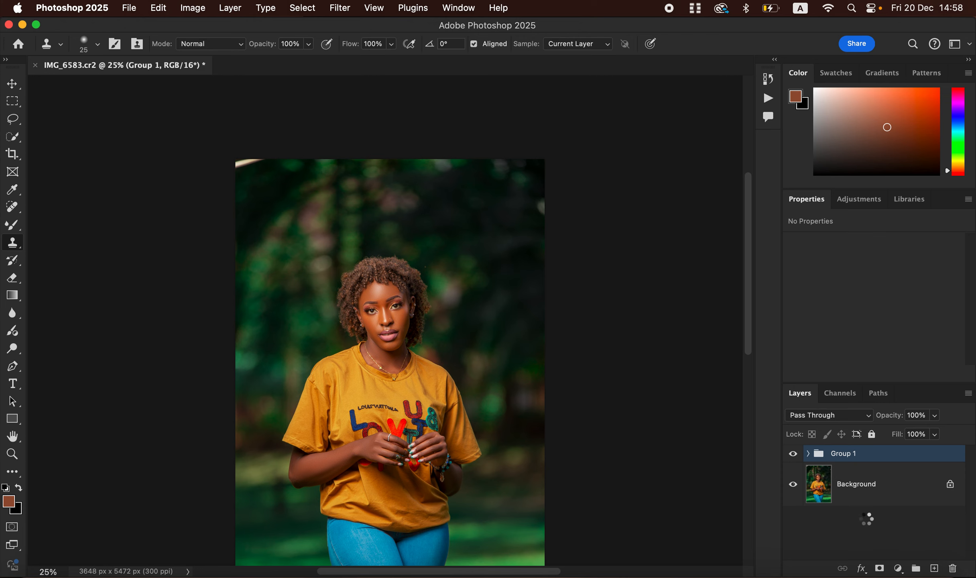
click(937, 570)
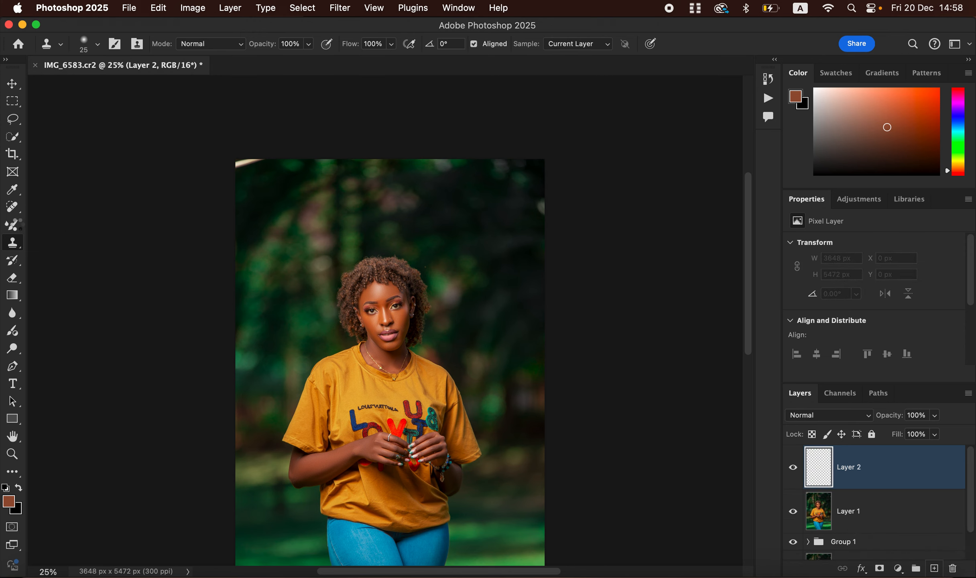
Step: Switch to the regular Brush tool with the Soft Round tip and magnify the portrait's face to 100%
right_click(14, 228)
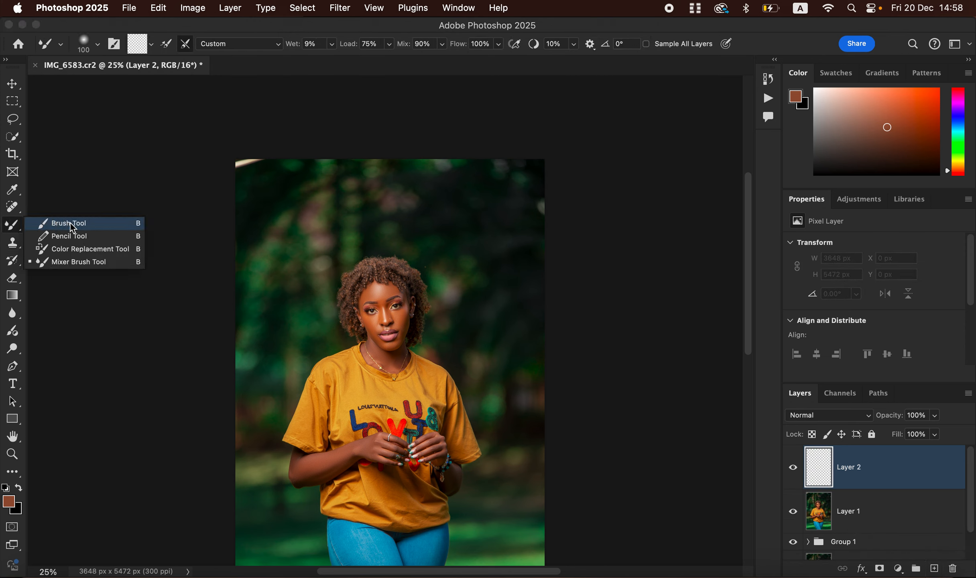
click(65, 219)
click(97, 43)
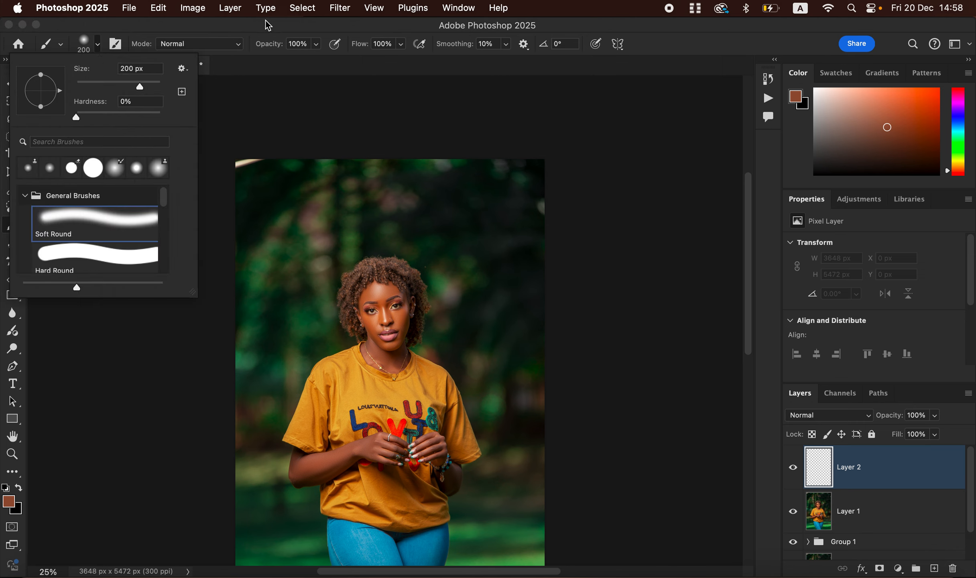
click(276, 47)
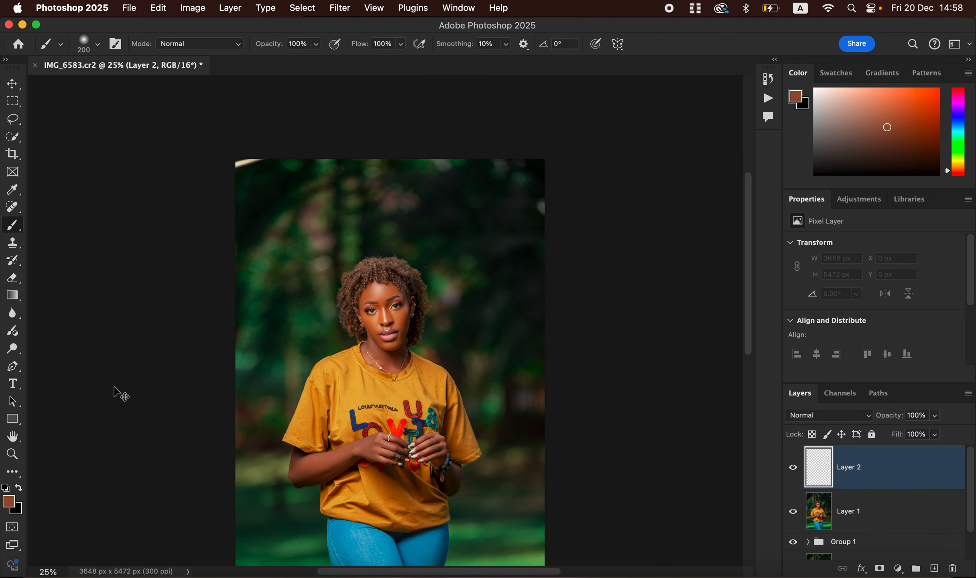
key(super+minus)
key(super+minus)
key(super+plus)
key(super+plus)
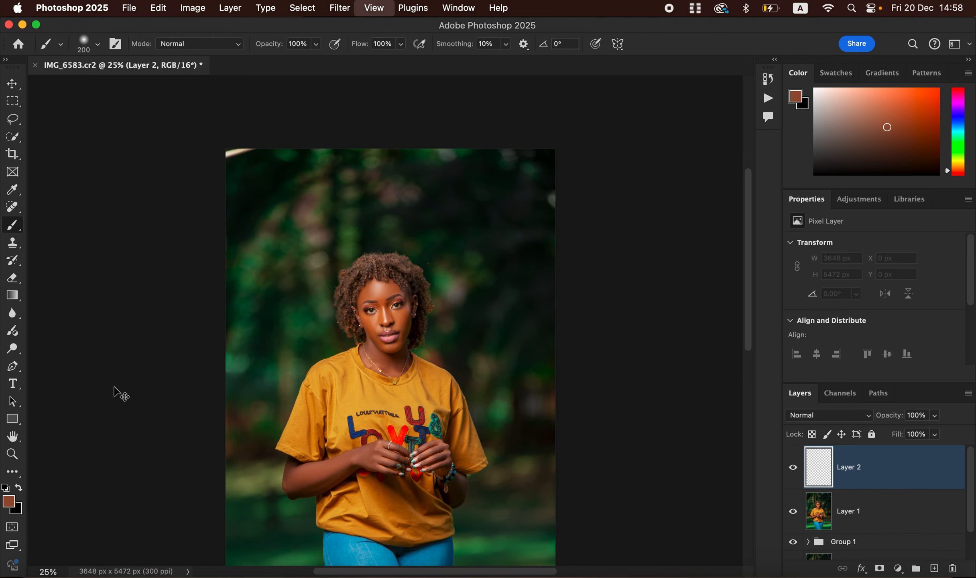
key(super+plus)
key(super+plus)
key(super+plus)
key(super+plus)
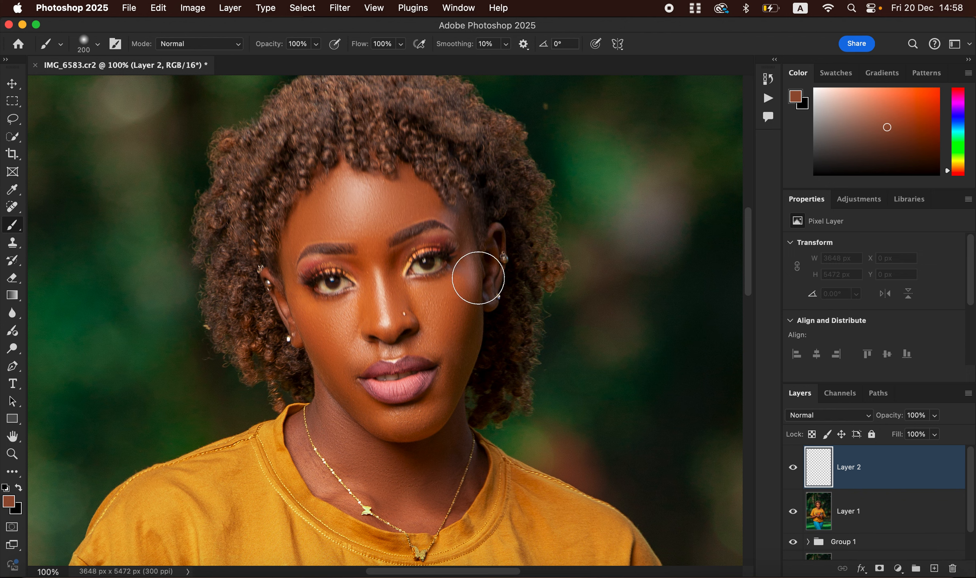
Step: Sample a brown skin tone from the forehead as the foreground colour and reduce the brush size to 125 px
mouse_move(448, 365)
mouse_down()
mouse_move(454, 339)
mouse_move(431, 225)
mouse_up()
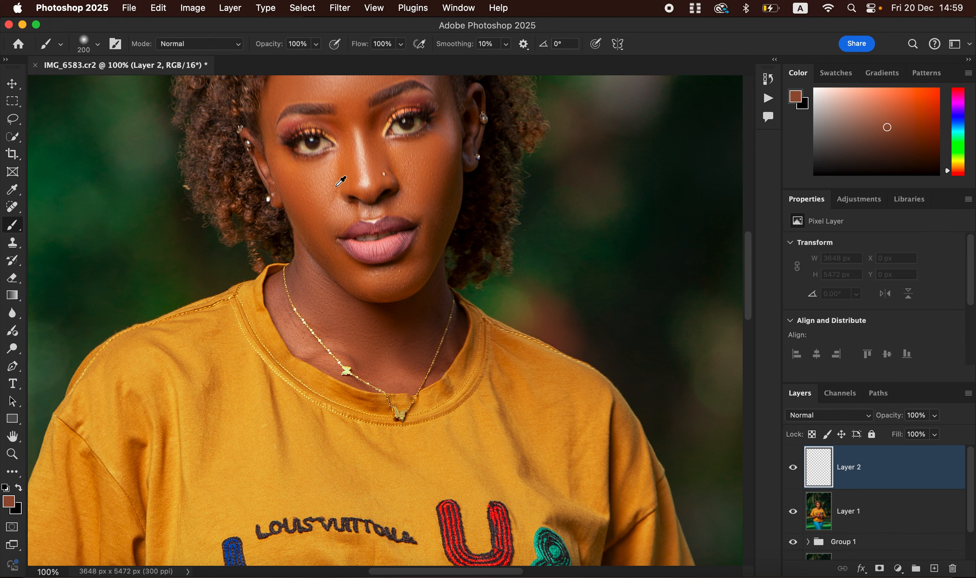
scroll(417, 178, up, 5)
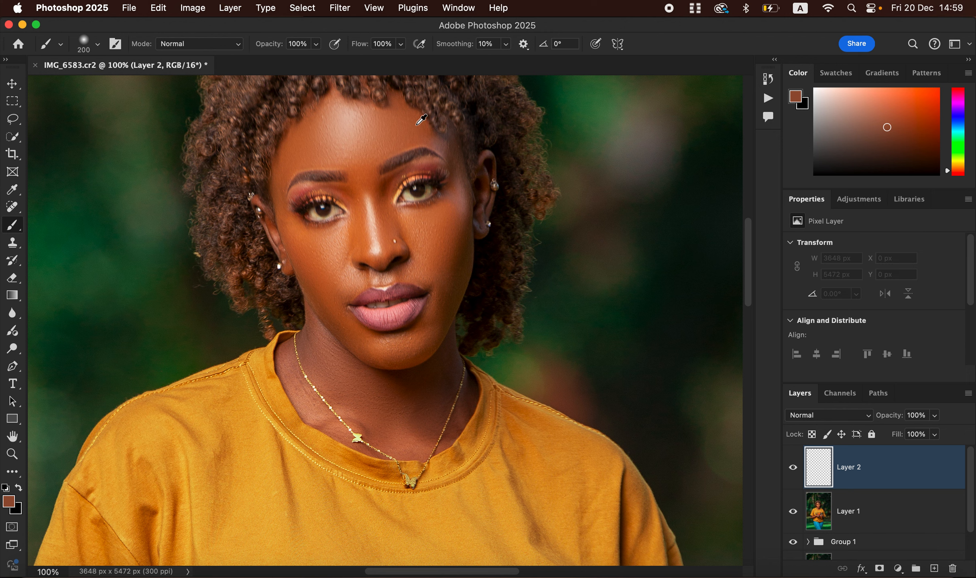
alt+click(431, 127)
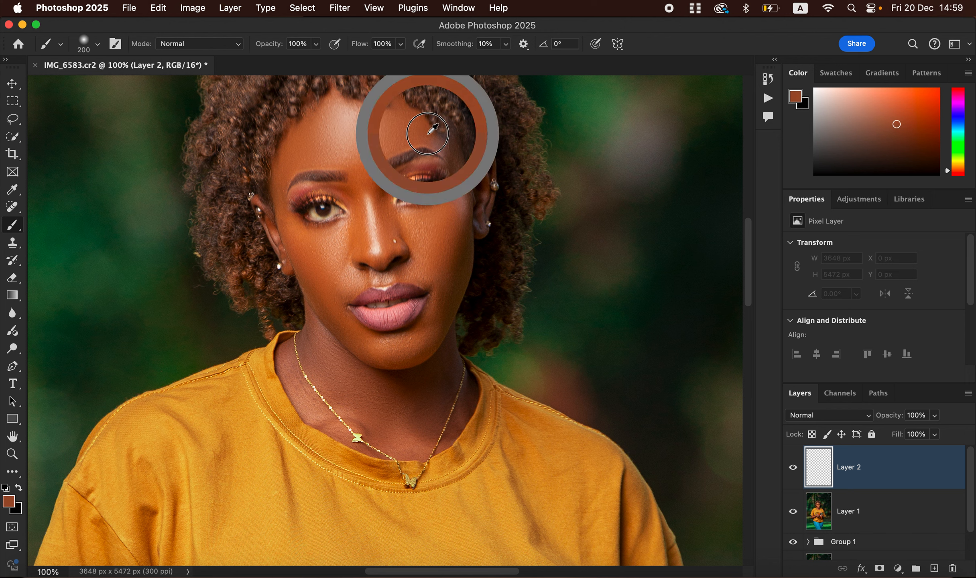
alt+click(426, 135)
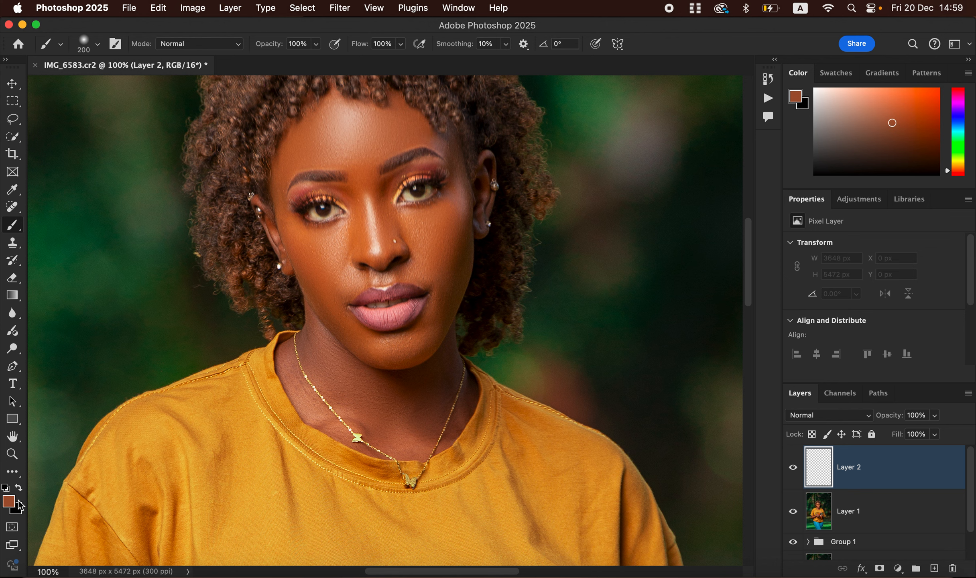
key(bracketleft)
key(bracketleft)
key(bracketleft)
click(830, 424)
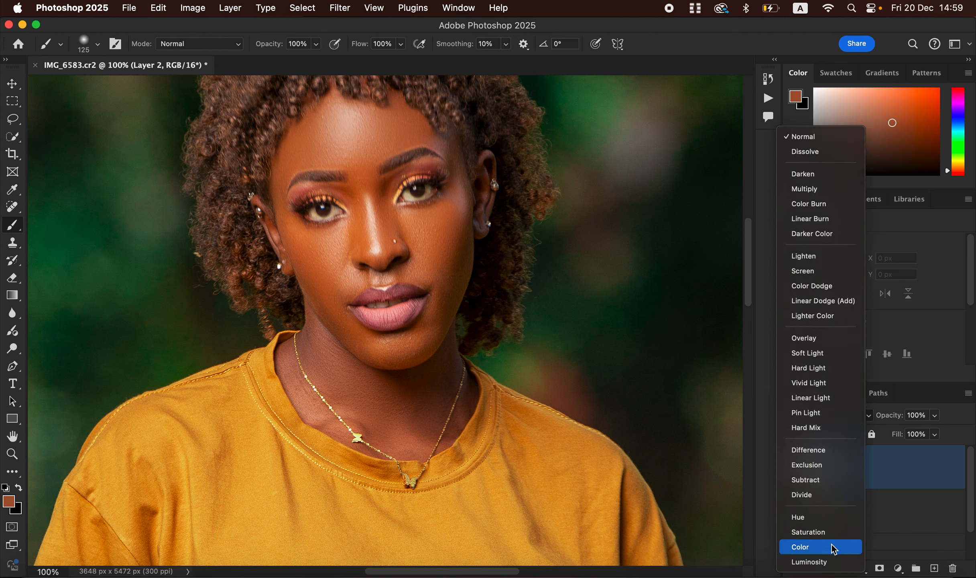
click(818, 547)
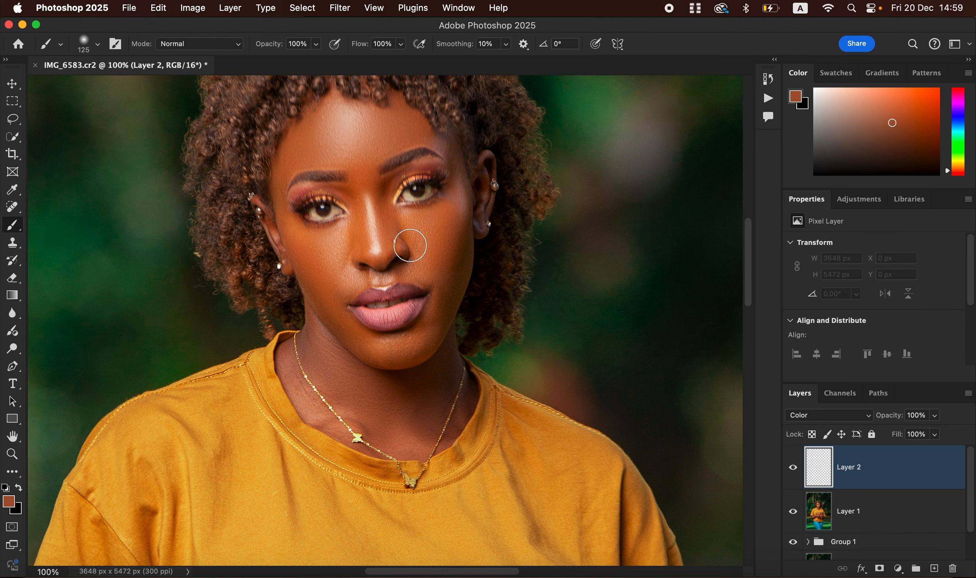
click(358, 126)
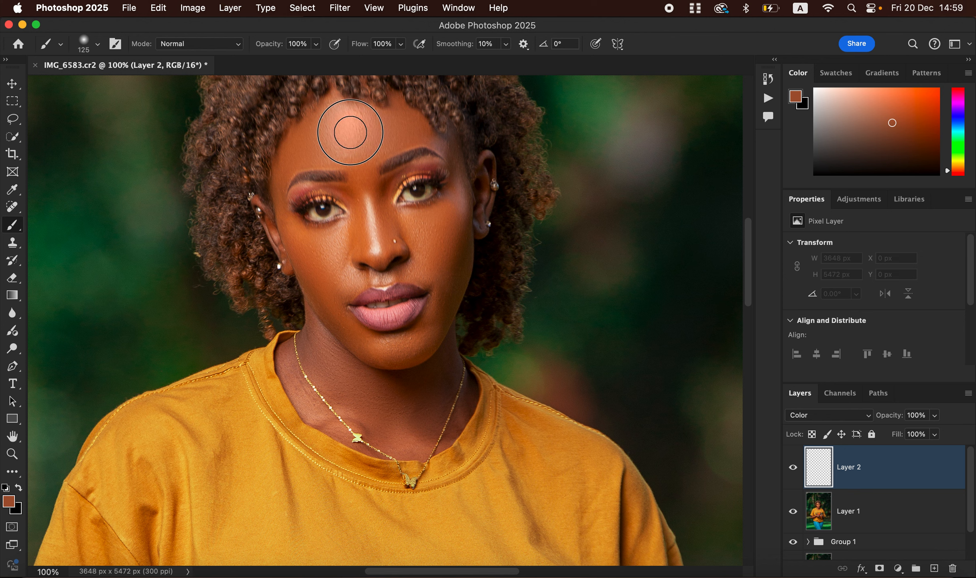
mouse_move(337, 116)
mouse_down()
mouse_move(360, 163)
mouse_move(371, 239)
mouse_move(351, 234)
mouse_move(343, 251)
mouse_move(318, 244)
mouse_move(323, 278)
mouse_move(315, 265)
mouse_move(342, 329)
mouse_move(359, 349)
mouse_move(389, 354)
mouse_move(341, 352)
mouse_move(353, 364)
mouse_move(396, 396)
mouse_move(440, 376)
mouse_move(430, 414)
mouse_move(410, 437)
mouse_move(379, 411)
mouse_move(372, 371)
mouse_move(427, 329)
mouse_move(446, 264)
mouse_move(439, 226)
mouse_move(455, 199)
mouse_move(449, 234)
mouse_move(407, 233)
mouse_move(416, 237)
mouse_move(374, 218)
mouse_move(413, 243)
mouse_move(372, 234)
mouse_move(384, 254)
mouse_move(424, 263)
mouse_move(340, 276)
mouse_move(349, 244)
mouse_up()
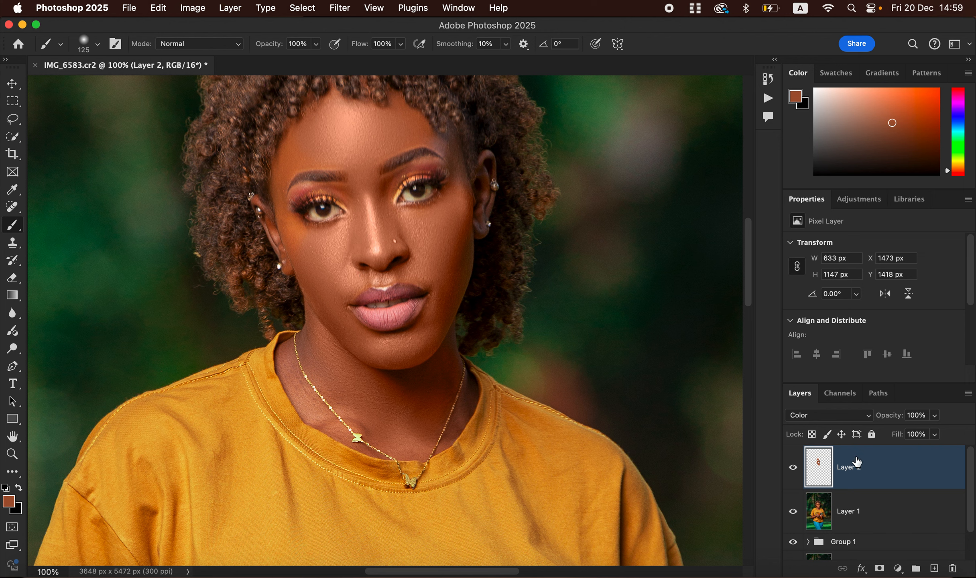
drag(901, 481, 953, 568)
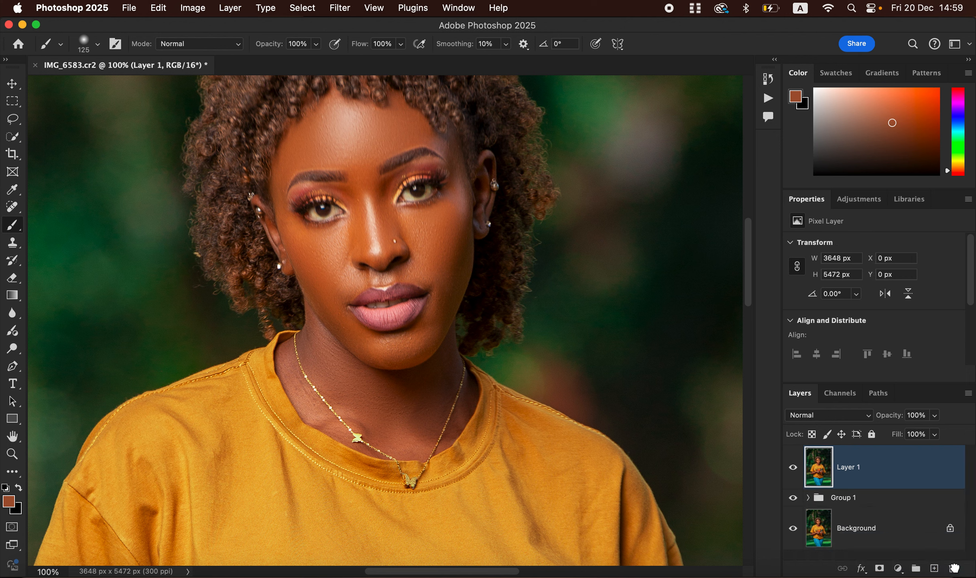
Step: Add a new empty layer above Layer 1 and set its blend mode to Color
click(934, 569)
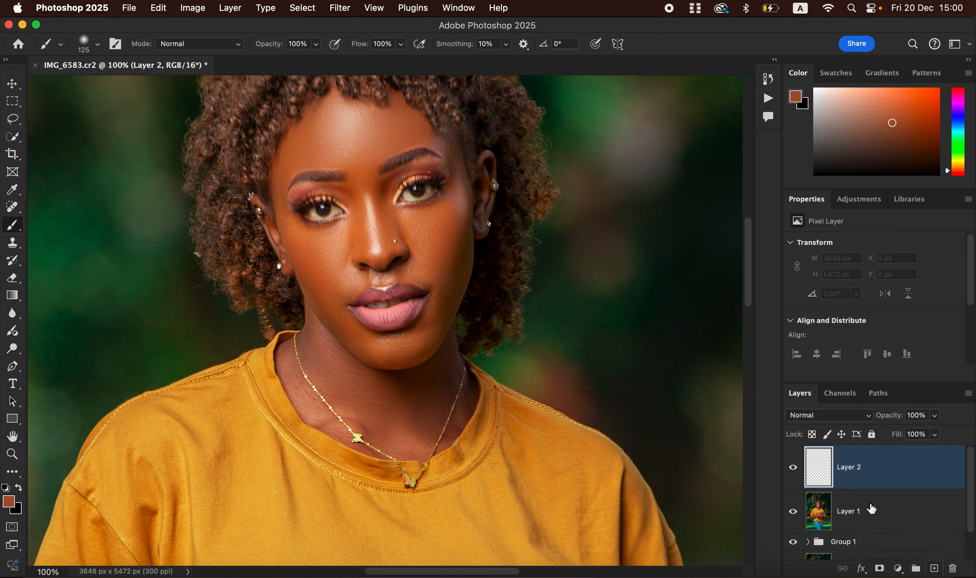
click(835, 422)
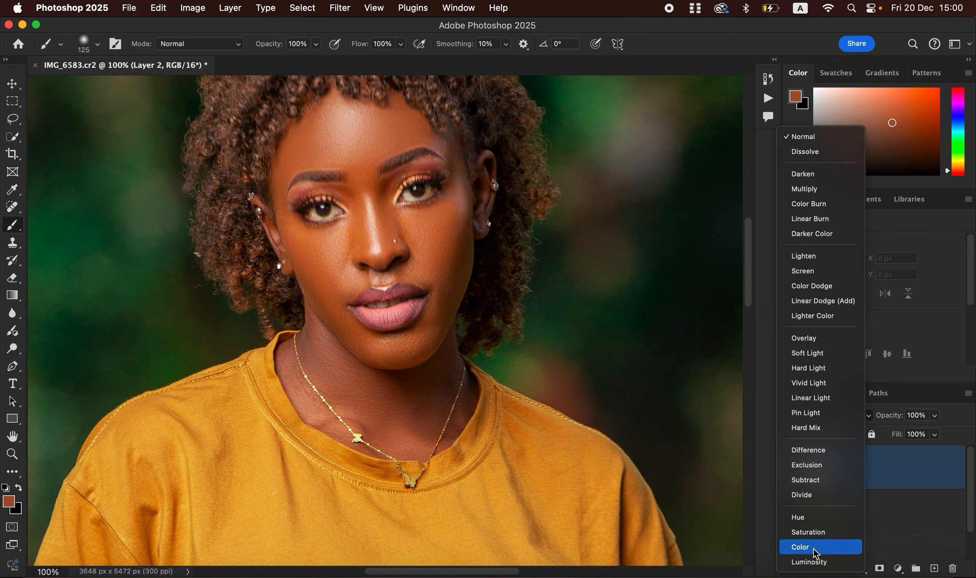
click(818, 552)
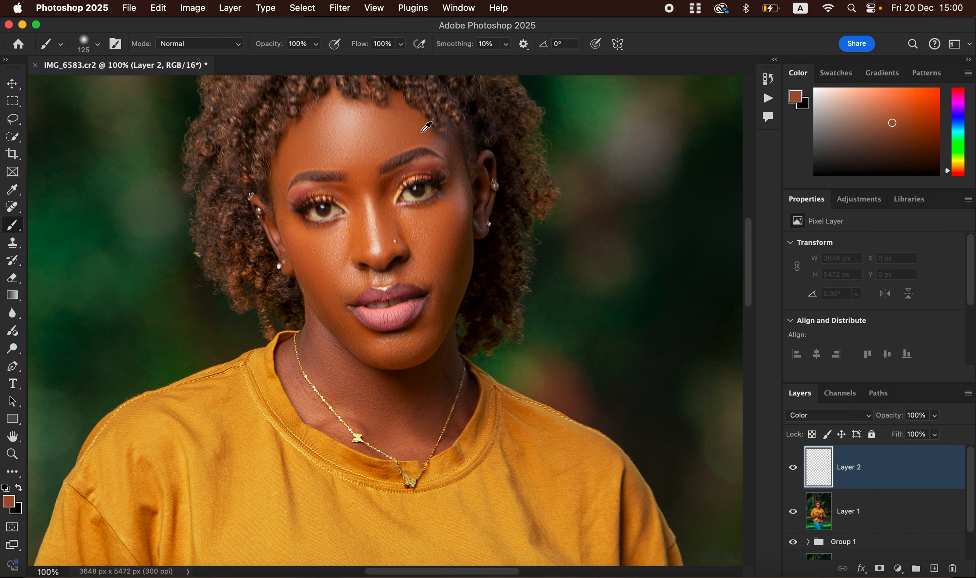
Step: Sample a warmer orange skin tone and paint it over the cheeks, forehead, chin and neck on Layer 2
drag(446, 210, 442, 209)
drag(313, 253, 316, 245)
mouse_move(441, 215)
mouse_down()
mouse_move(437, 266)
mouse_move(314, 249)
mouse_move(328, 300)
mouse_move(364, 261)
mouse_move(367, 270)
mouse_move(419, 261)
mouse_up()
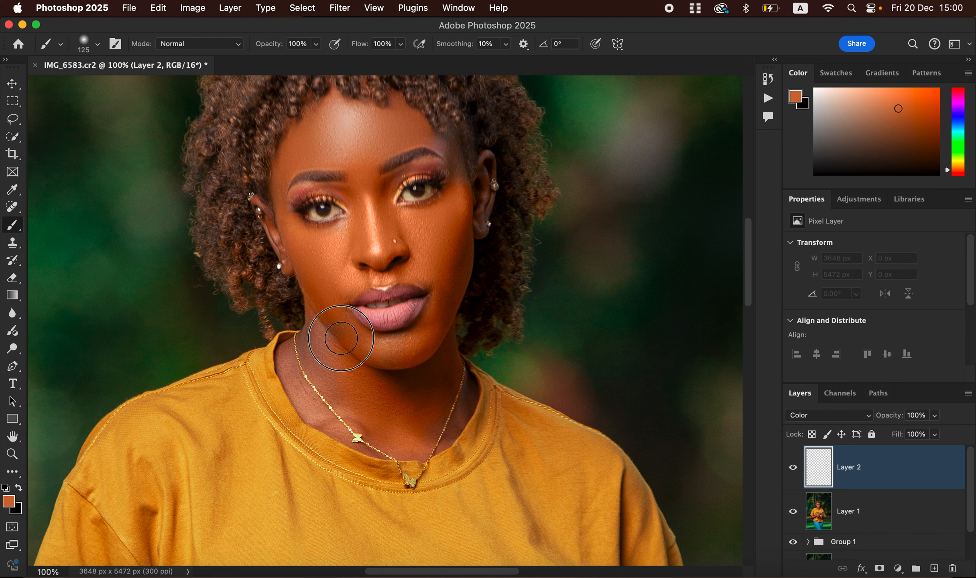
mouse_move(323, 334)
mouse_down()
mouse_move(361, 402)
mouse_move(403, 405)
mouse_up()
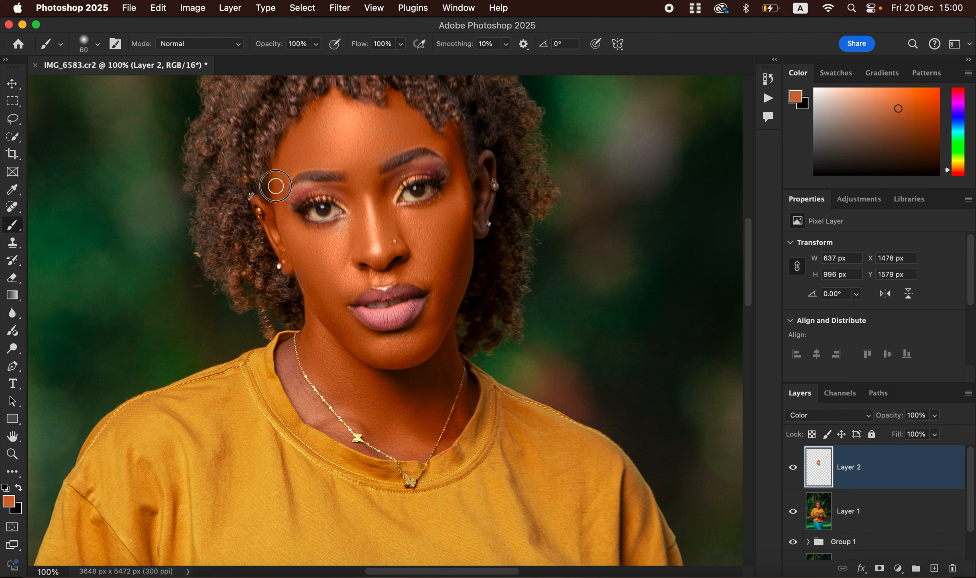
Step: Tint the ears, upper chest and remaining forehead skin with the orange tone using a 60 px brush
mouse_move(322, 318)
mouse_down()
mouse_move(321, 341)
mouse_move(298, 359)
mouse_up()
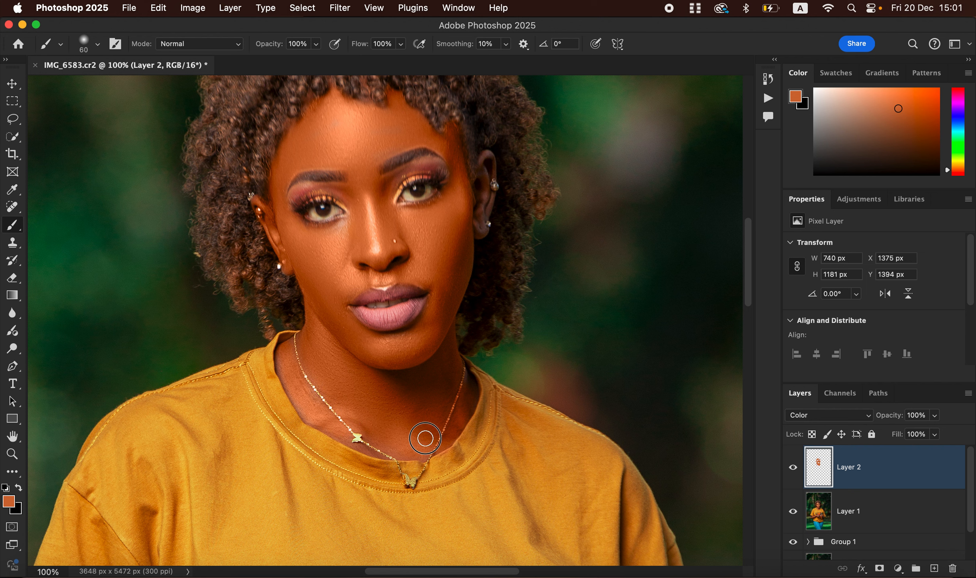
mouse_move(466, 248)
mouse_down()
mouse_move(489, 177)
mouse_move(483, 207)
mouse_move(486, 154)
mouse_move(482, 203)
mouse_move(462, 220)
mouse_move(463, 196)
mouse_up()
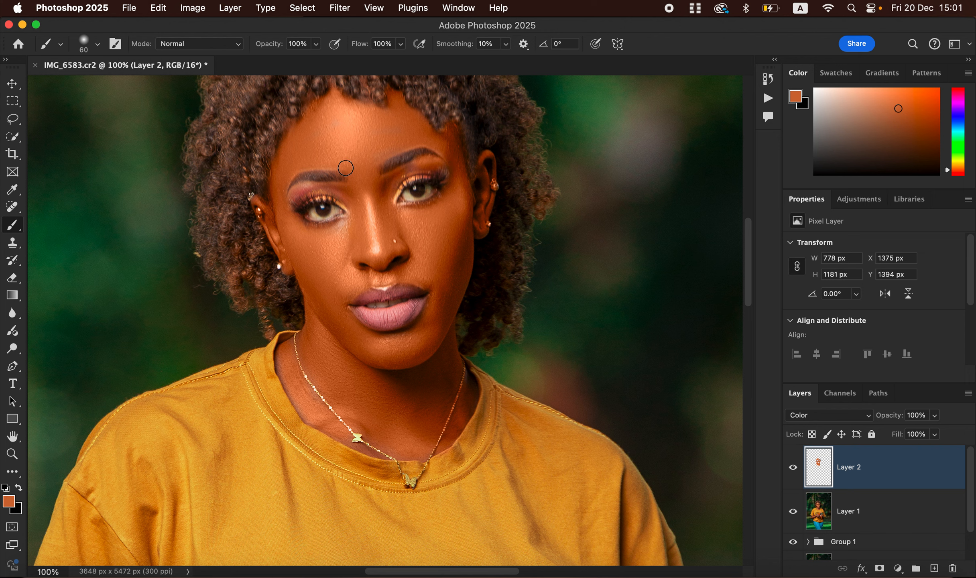
mouse_move(310, 138)
mouse_down()
mouse_move(329, 113)
mouse_move(359, 110)
mouse_up()
Step: Enlarge the brush to 150 px and paint the orange skin tone over both forearms and hands
key(super+minus)
key(super+minus)
key(super+minus)
key(super+minus)
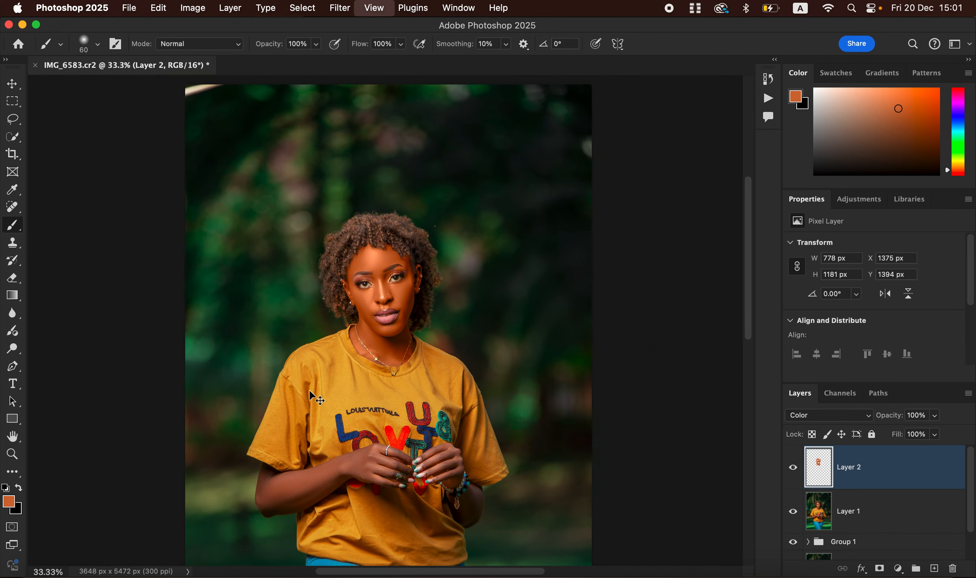
key(super+plus)
key(super+plus)
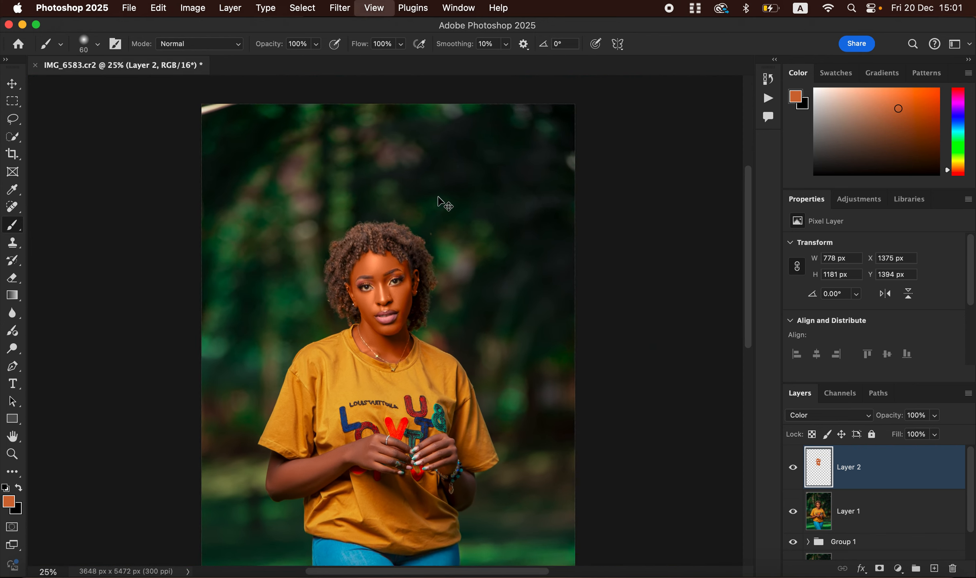
drag(462, 376, 475, 224)
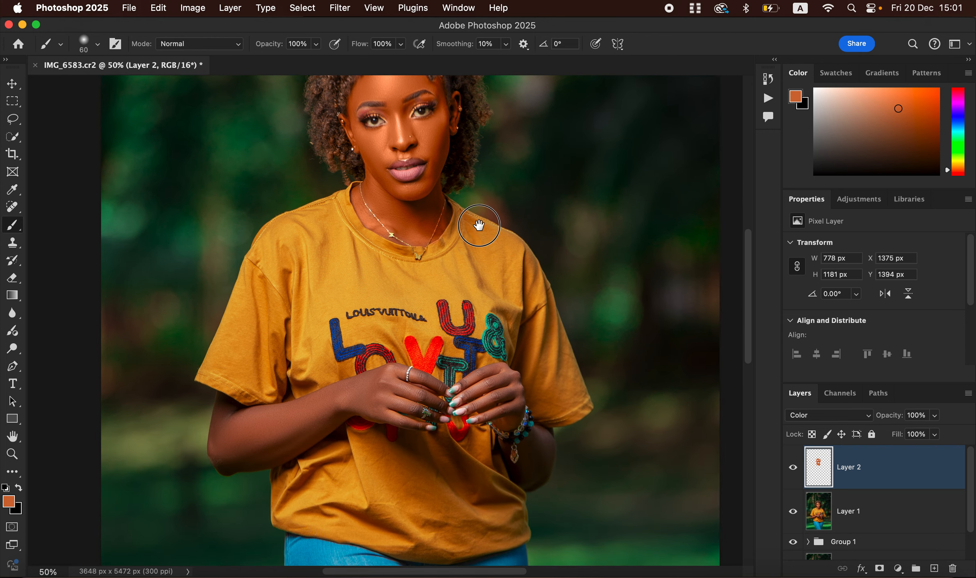
key(bracketright)
mouse_move(469, 372)
mouse_down()
mouse_move(479, 395)
mouse_move(497, 404)
mouse_move(500, 371)
mouse_move(478, 355)
mouse_move(496, 363)
mouse_move(504, 379)
mouse_move(488, 389)
mouse_move(498, 397)
mouse_up()
mouse_move(530, 427)
mouse_down()
mouse_move(536, 449)
mouse_move(534, 431)
mouse_move(523, 458)
mouse_move(503, 443)
mouse_move(523, 469)
mouse_move(517, 456)
mouse_move(530, 463)
mouse_move(537, 431)
mouse_move(522, 466)
mouse_up()
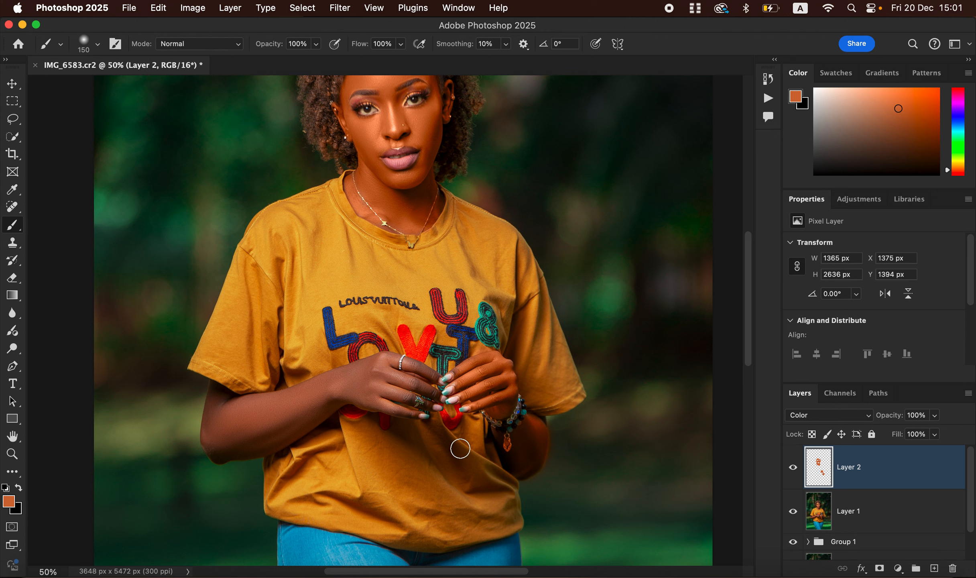
mouse_move(234, 416)
mouse_down()
mouse_move(218, 437)
mouse_move(267, 426)
mouse_move(232, 423)
mouse_move(369, 380)
mouse_move(414, 408)
mouse_move(388, 393)
mouse_move(405, 386)
mouse_move(396, 379)
mouse_move(418, 381)
mouse_move(414, 373)
mouse_move(386, 365)
mouse_move(345, 385)
mouse_move(409, 405)
mouse_move(330, 398)
mouse_move(259, 442)
mouse_move(342, 397)
mouse_move(324, 388)
mouse_move(249, 409)
mouse_move(217, 392)
mouse_move(217, 447)
mouse_move(289, 428)
mouse_up()
mouse_move(407, 383)
mouse_down()
mouse_move(433, 391)
mouse_move(419, 379)
mouse_move(462, 376)
mouse_move(485, 357)
mouse_move(499, 409)
mouse_move(514, 440)
mouse_move(525, 456)
mouse_up()
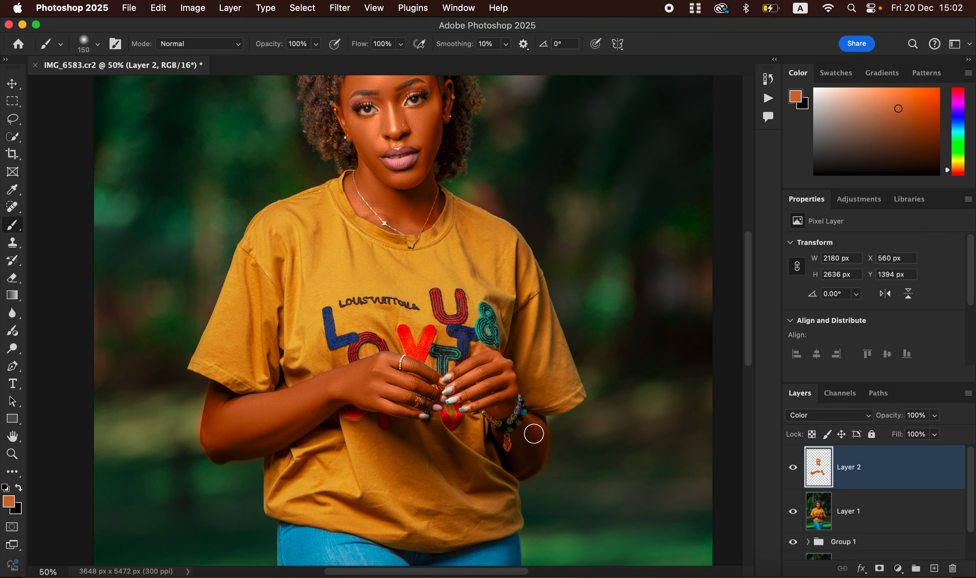
Step: Reduce the brush to 40 px and fill in the orange tone on the untinted parts of the fingers, hands and arm
key(super+plus)
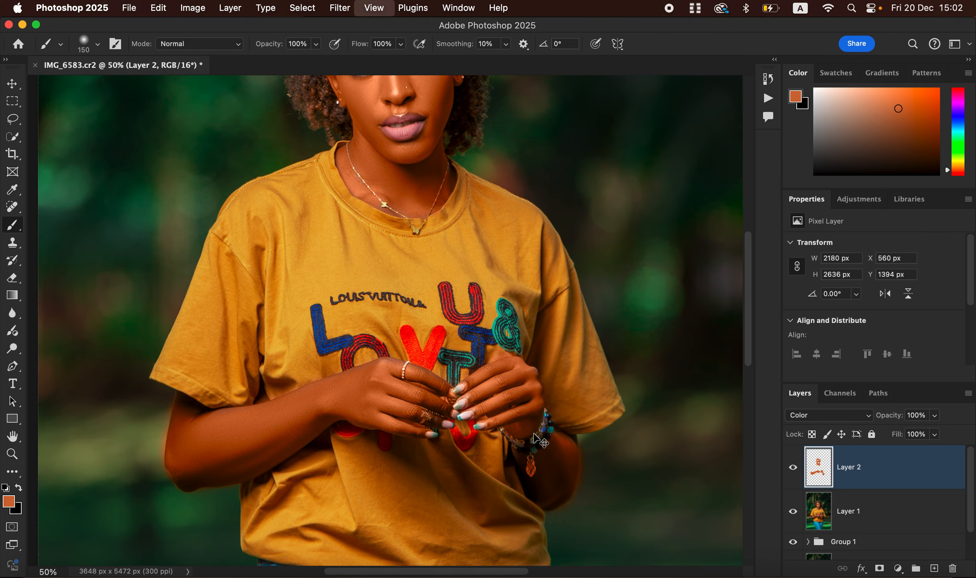
key(super+plus)
key(super+plus)
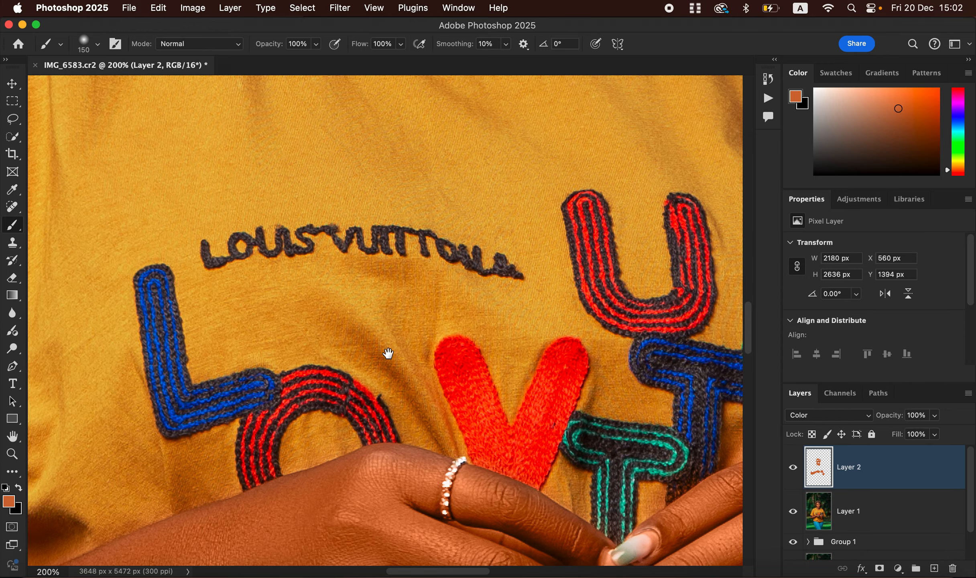
scroll(388, 357, down, 10)
key(bracketleft)
key(bracketleft)
key(bracketleft)
key(bracketleft)
key(bracketleft)
key(bracketleft)
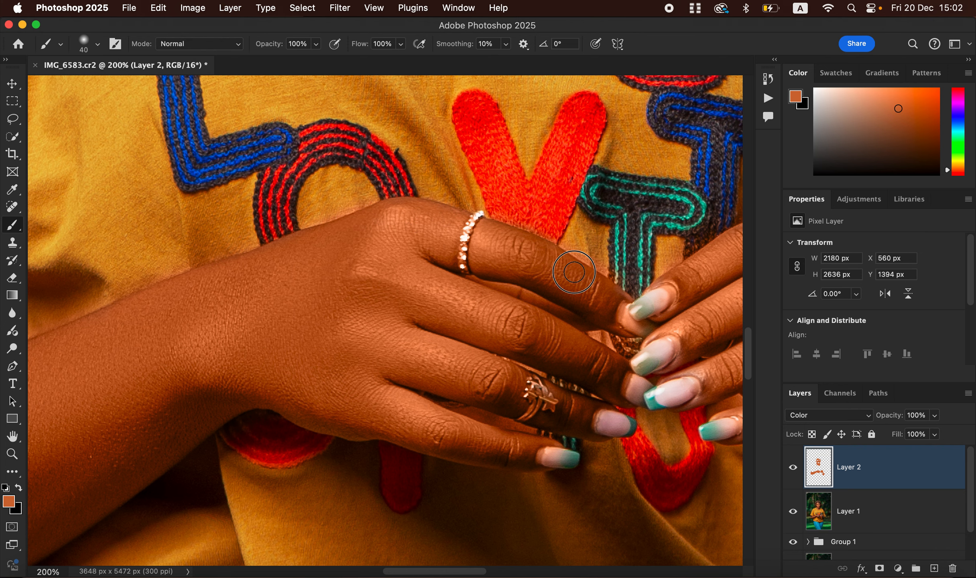
drag(354, 348, 570, 289)
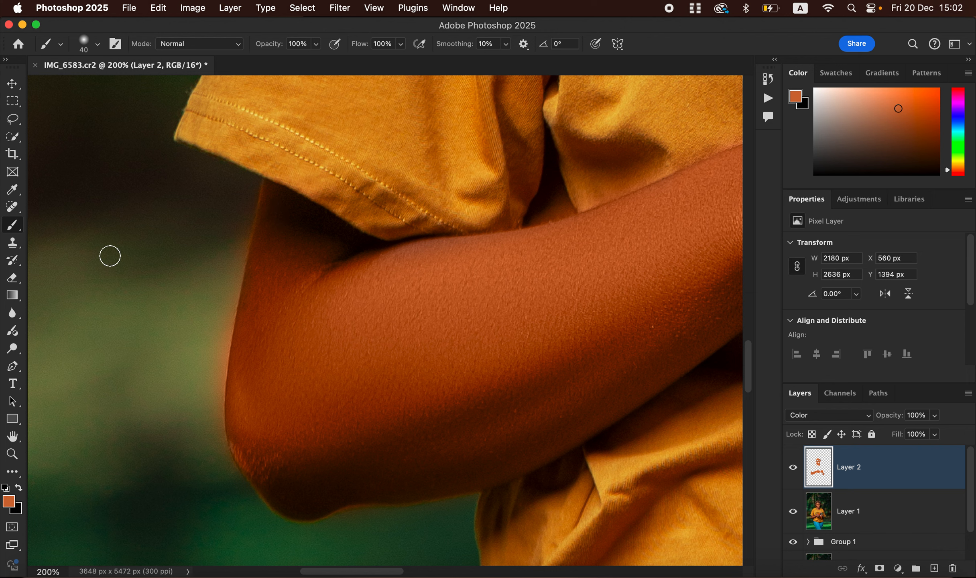
Step: Erase the orange spill along the edges of the arm, fingers and hands, narrowing the Eraser from 35 to 8 px
click(13, 278)
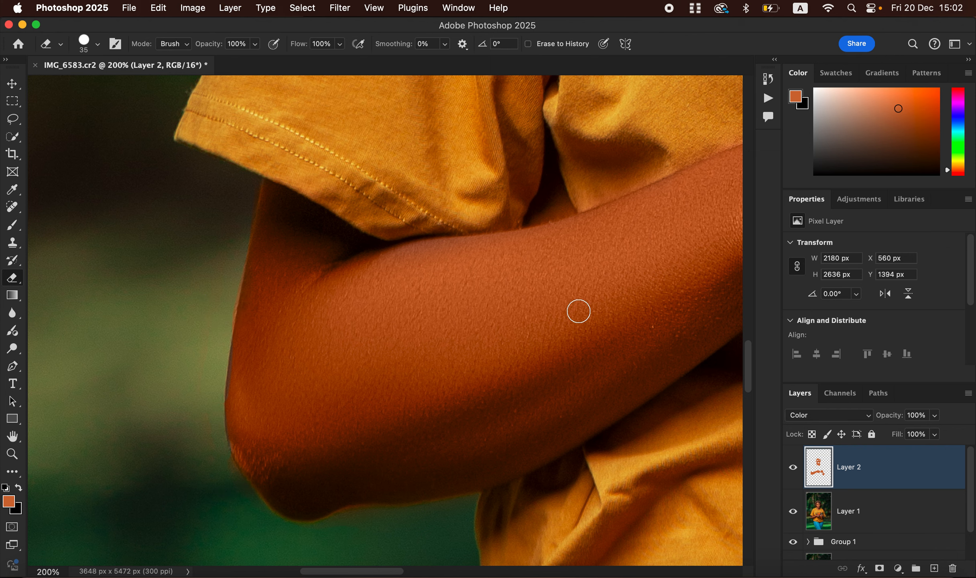
scroll(582, 275, right, 10)
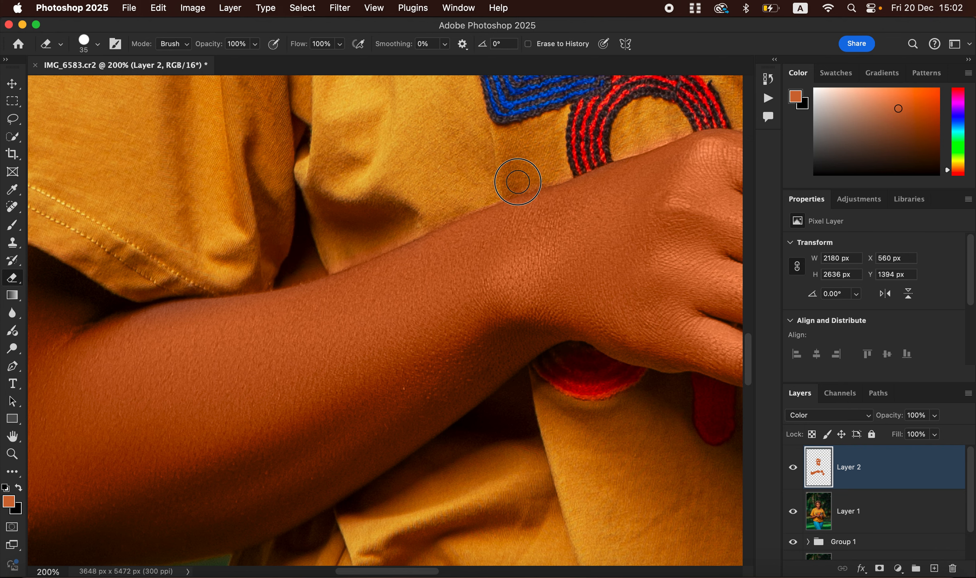
scroll(565, 267, right, 15)
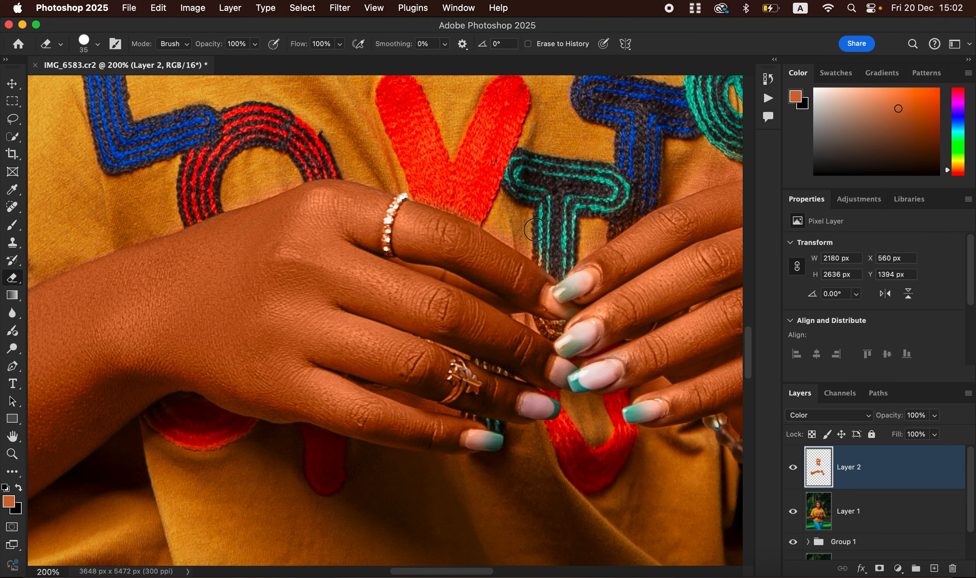
mouse_move(488, 209)
mouse_down()
mouse_move(516, 229)
mouse_move(492, 226)
mouse_move(530, 245)
mouse_move(492, 223)
mouse_move(526, 240)
mouse_move(516, 243)
mouse_move(549, 250)
mouse_move(730, 167)
mouse_move(627, 203)
mouse_move(717, 166)
mouse_move(677, 169)
mouse_move(640, 204)
mouse_move(663, 197)
mouse_move(664, 166)
mouse_up()
key(space)
drag(599, 238, 340, 318)
mouse_move(484, 245)
mouse_down()
mouse_move(452, 258)
mouse_move(512, 240)
mouse_move(447, 258)
mouse_move(494, 240)
mouse_move(549, 254)
mouse_up()
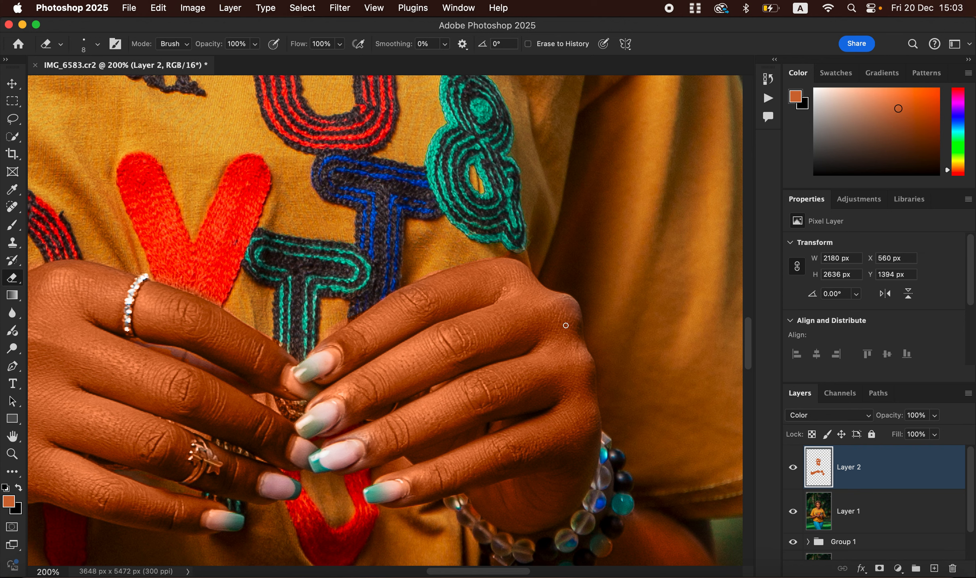
Step: Erase the orange tint from the earrings on both ears with the 8 px Eraser
key(b)
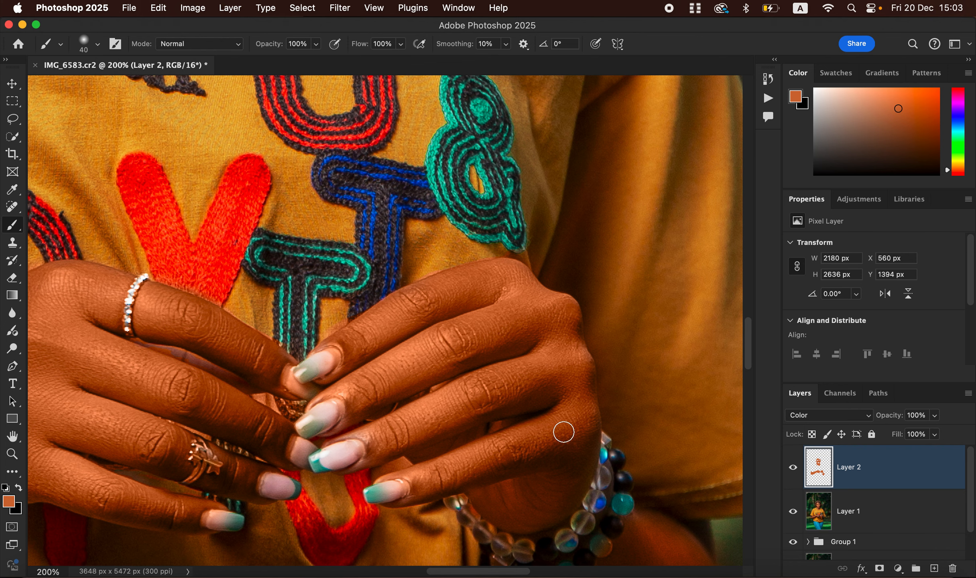
mouse_move(586, 313)
mouse_down()
mouse_move(571, 314)
mouse_move(450, 212)
mouse_up()
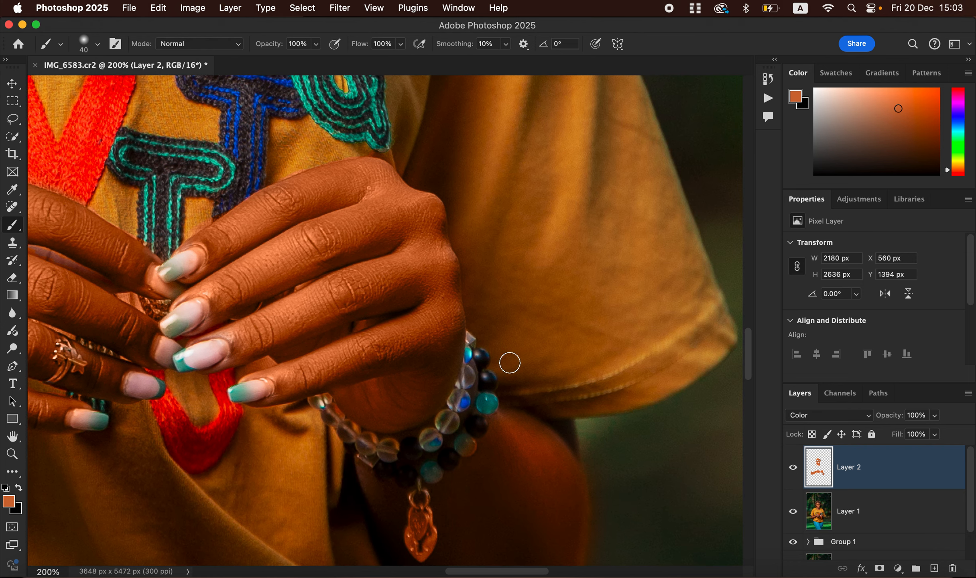
drag(599, 446, 569, 355)
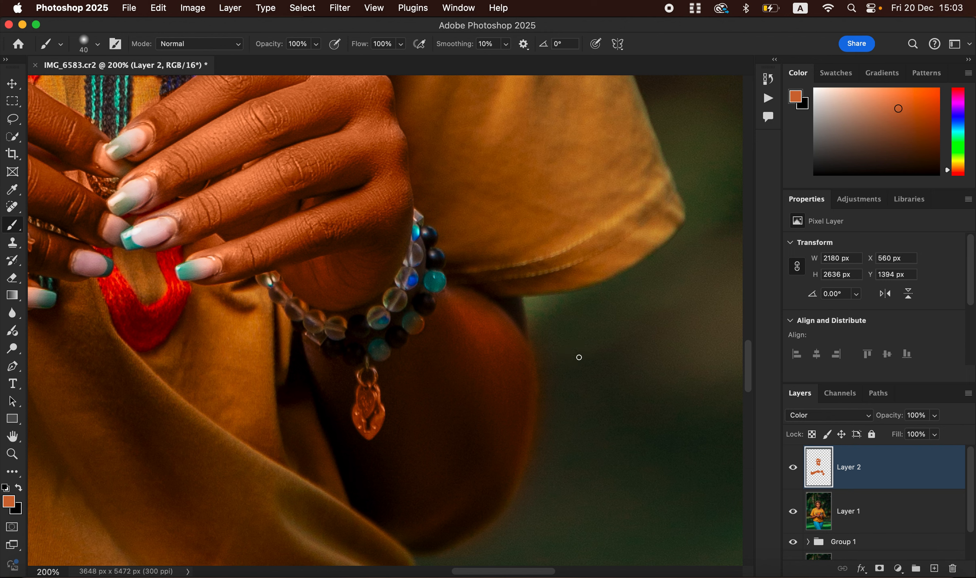
key(e)
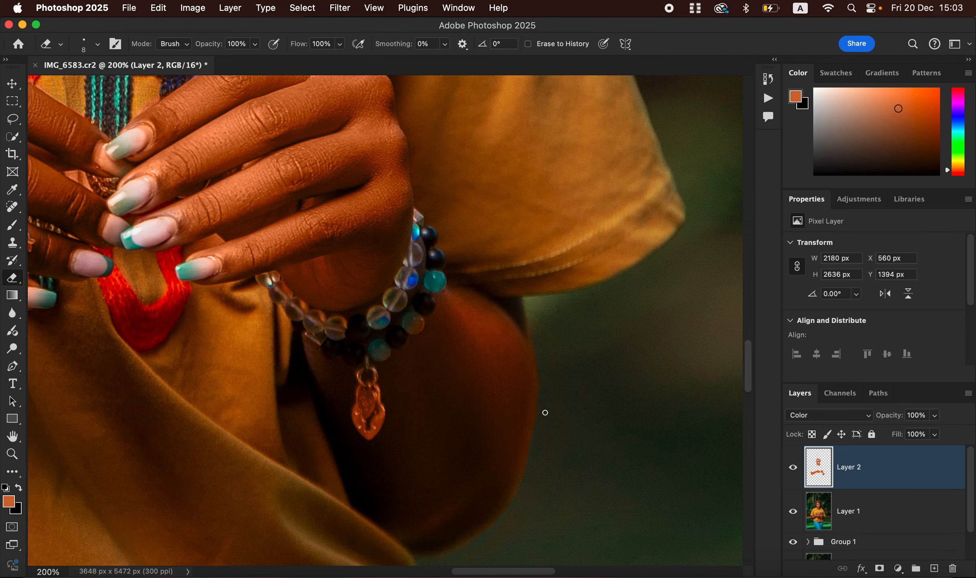
scroll(459, 218, up, 20)
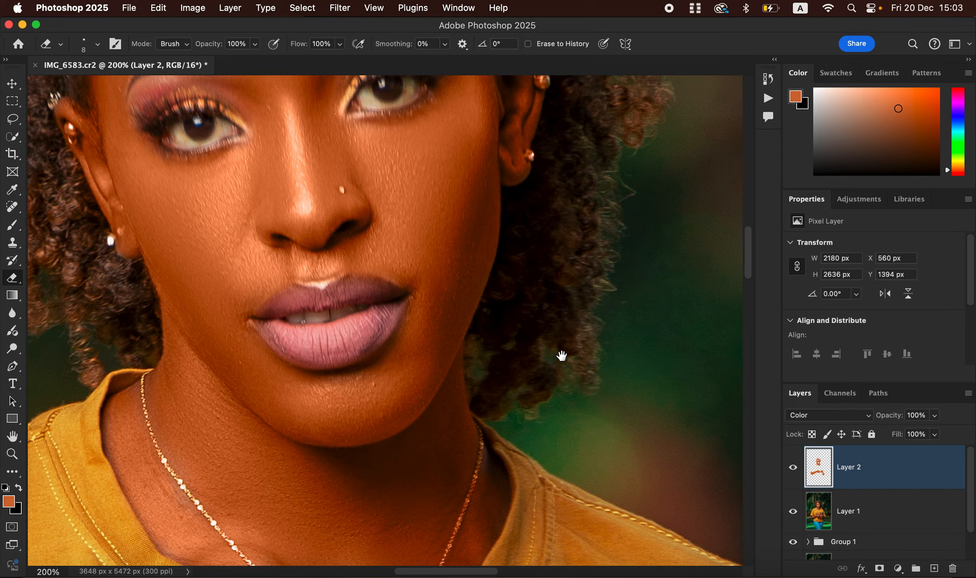
scroll(514, 383, up, 3)
scroll(533, 395, up, 3)
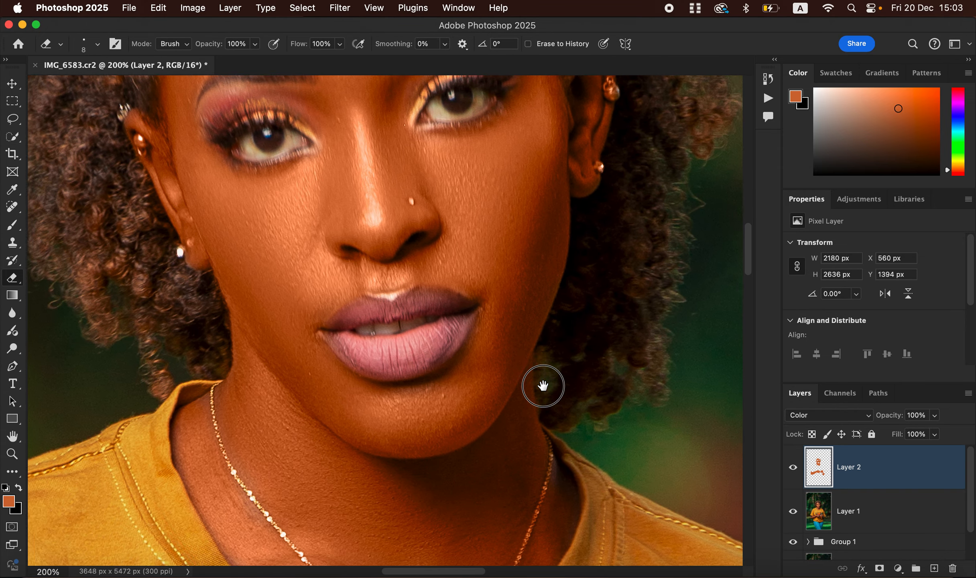
scroll(578, 345, up, 3)
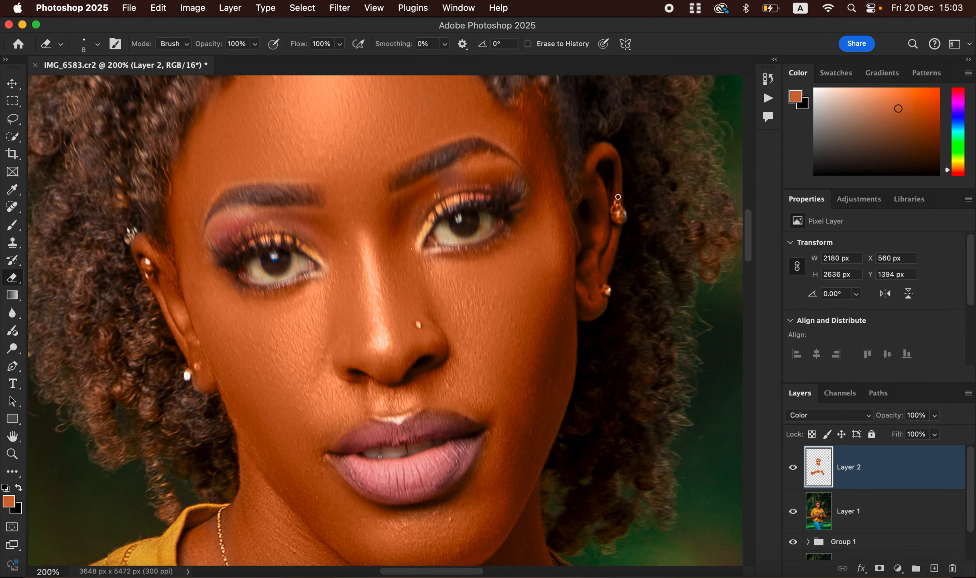
click(617, 217)
click(609, 291)
drag(147, 263, 151, 282)
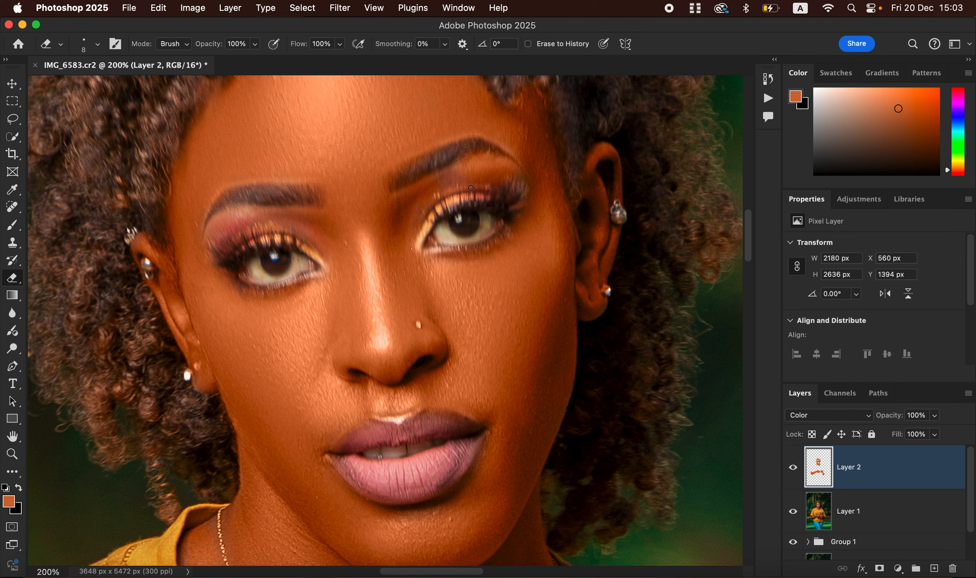
Step: Enlarge the Eraser to 30 px and erase the orange tint from the eye makeup above the eye nearest the dangling earring
key(bracketright)
key(bracketright)
key(bracketright)
key(bracketright)
mouse_move(417, 222)
mouse_down()
mouse_move(486, 181)
mouse_move(456, 183)
mouse_move(503, 179)
mouse_move(460, 180)
mouse_move(505, 185)
mouse_move(485, 168)
mouse_move(510, 192)
mouse_move(469, 181)
mouse_move(505, 191)
mouse_move(460, 195)
mouse_move(458, 216)
mouse_up()
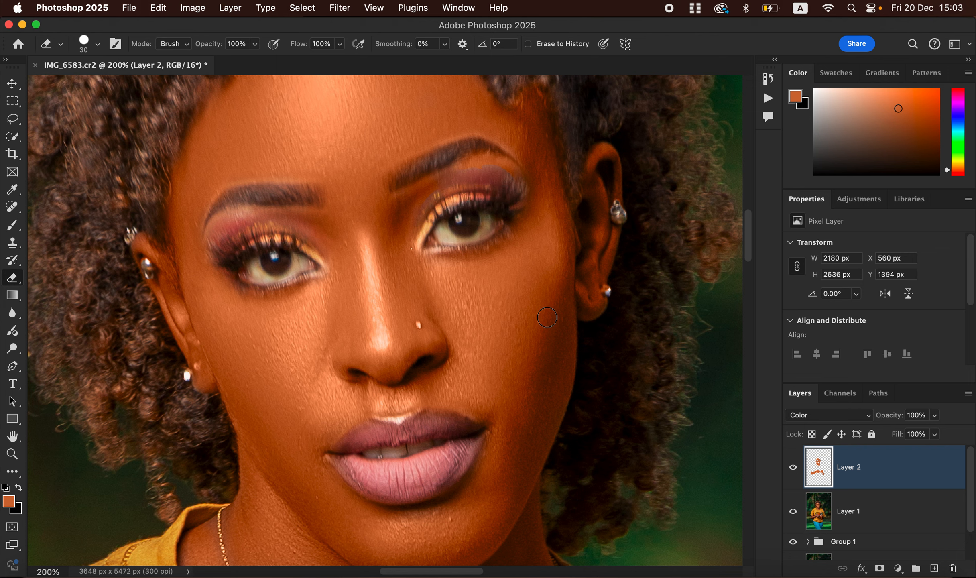
Step: Erase the orange spill from the hair at the temple hairline with the 30 px Eraser
scroll(583, 339, up, 10)
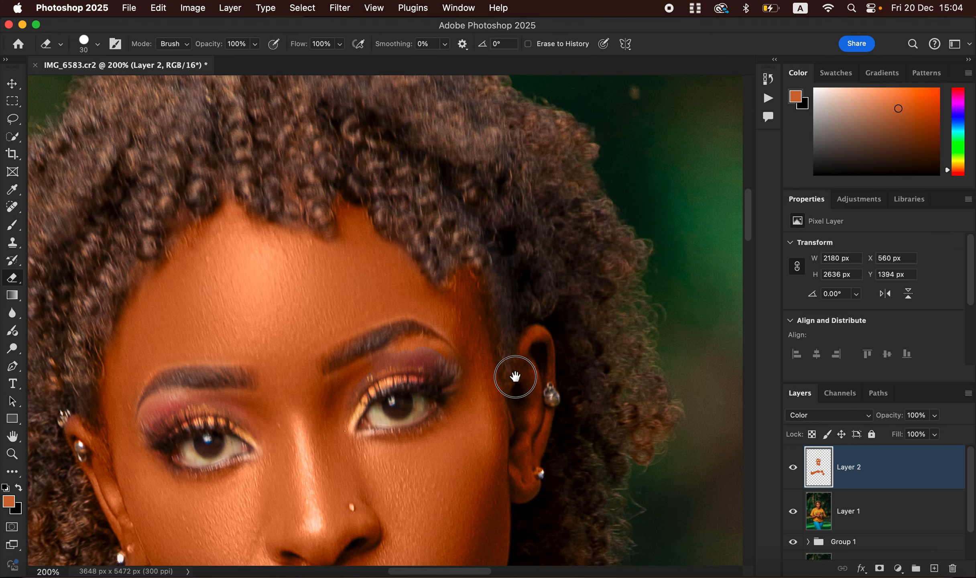
drag(447, 273, 456, 255)
drag(588, 350, 538, 157)
scroll(508, 316, down, 5)
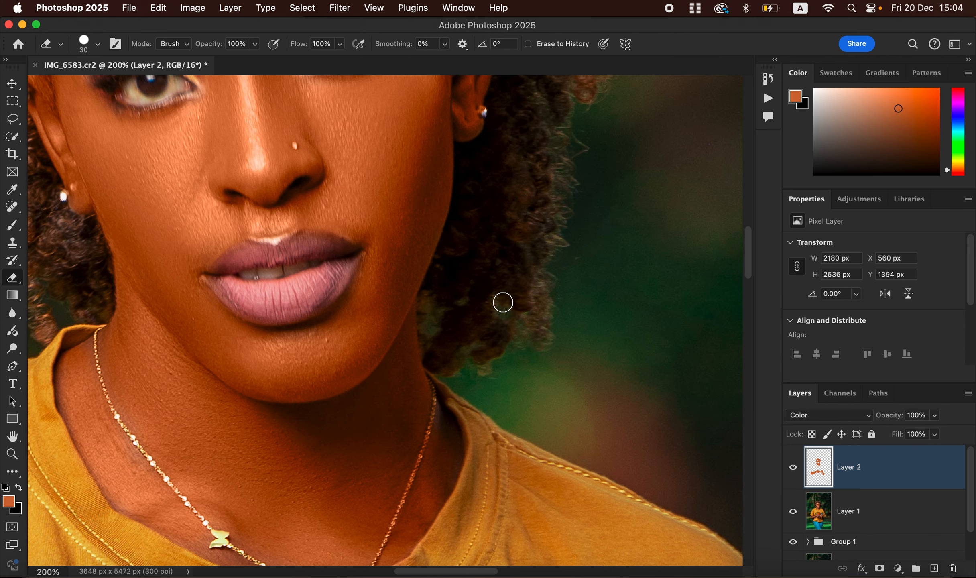
Step: Lower the opacity of the painted skin-tone layer to about 46%
key(b)
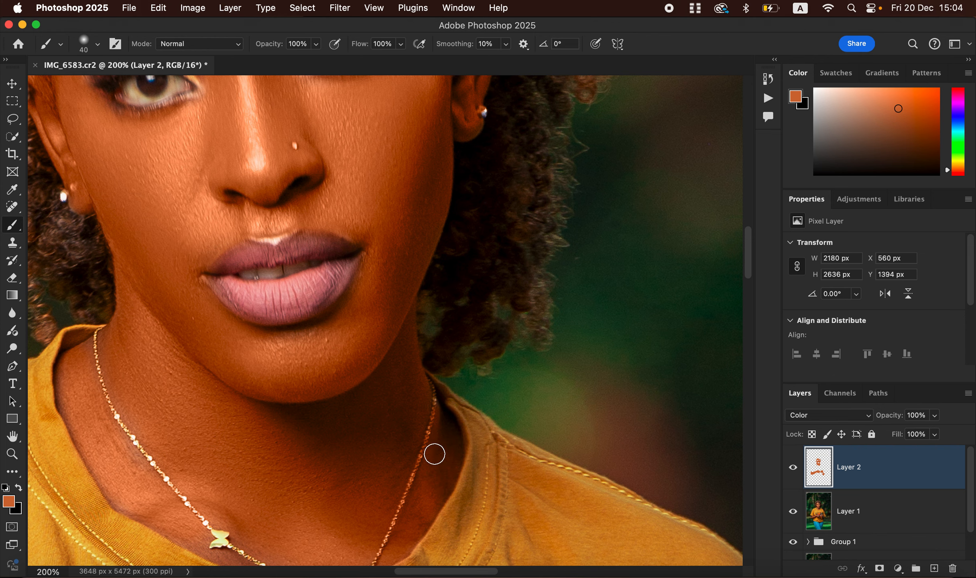
key(super+minus)
key(super+minus)
key(super+minus)
key(super+minus)
key(super+minus)
key(super+minus)
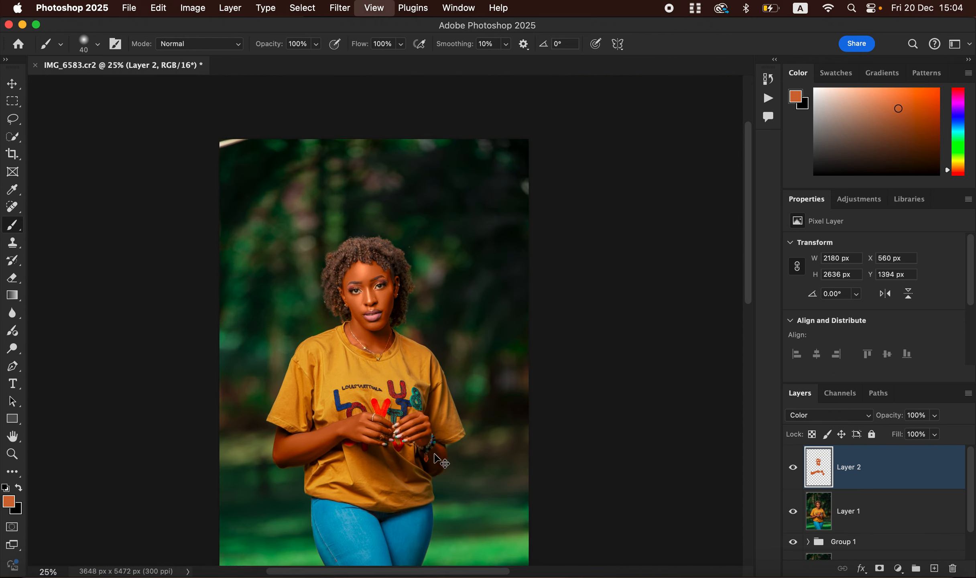
key(super+plus)
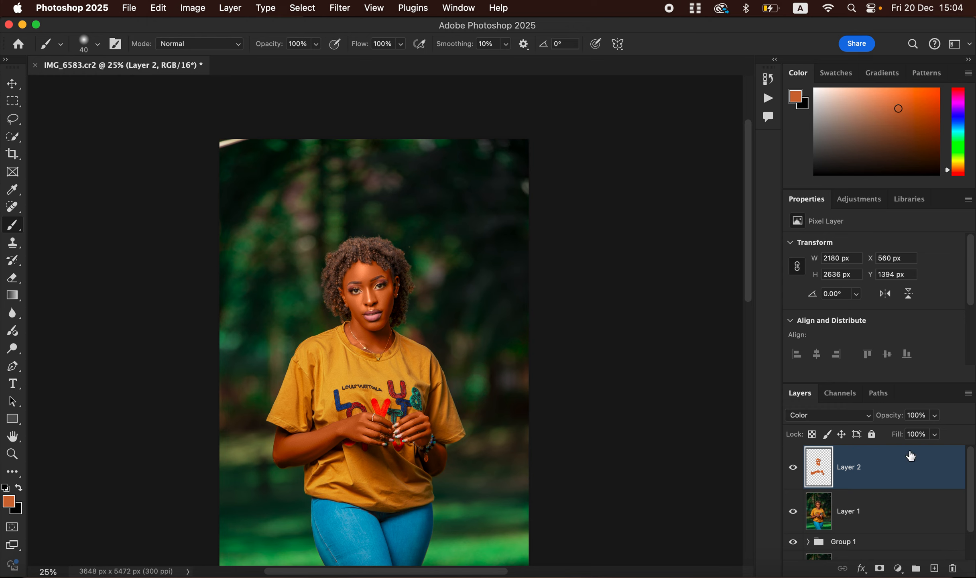
click(935, 416)
drag(908, 435, 902, 437)
click(905, 434)
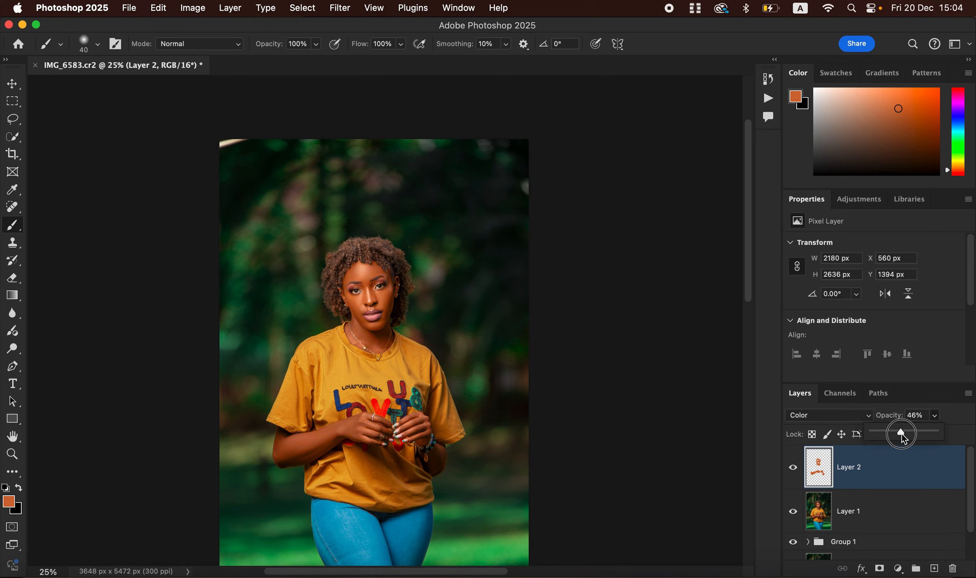
drag(904, 435, 904, 439)
Step: Add a Hue/Saturation adjustment layer and set the Lightness of the Reds to -11
click(898, 569)
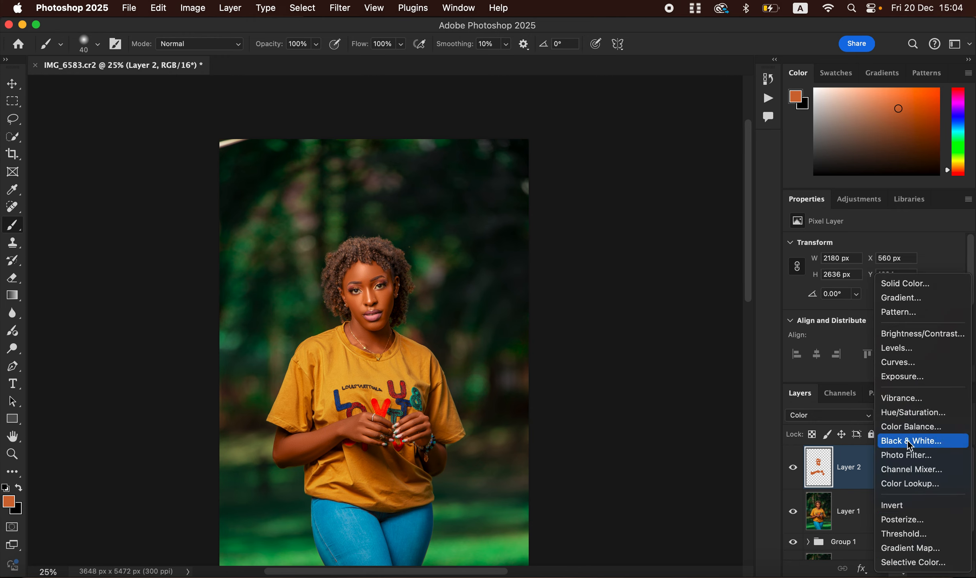
click(906, 408)
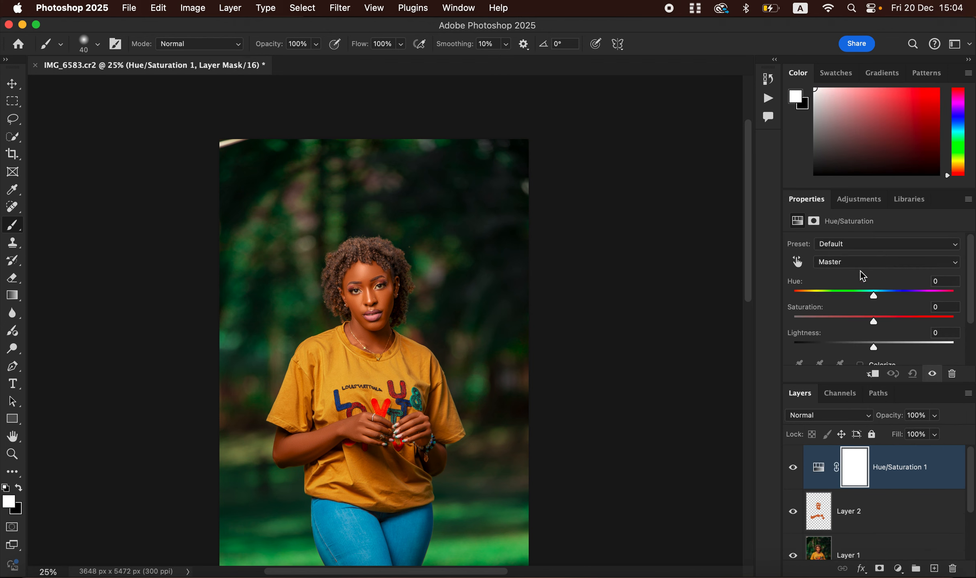
click(861, 265)
click(855, 280)
drag(875, 345, 867, 344)
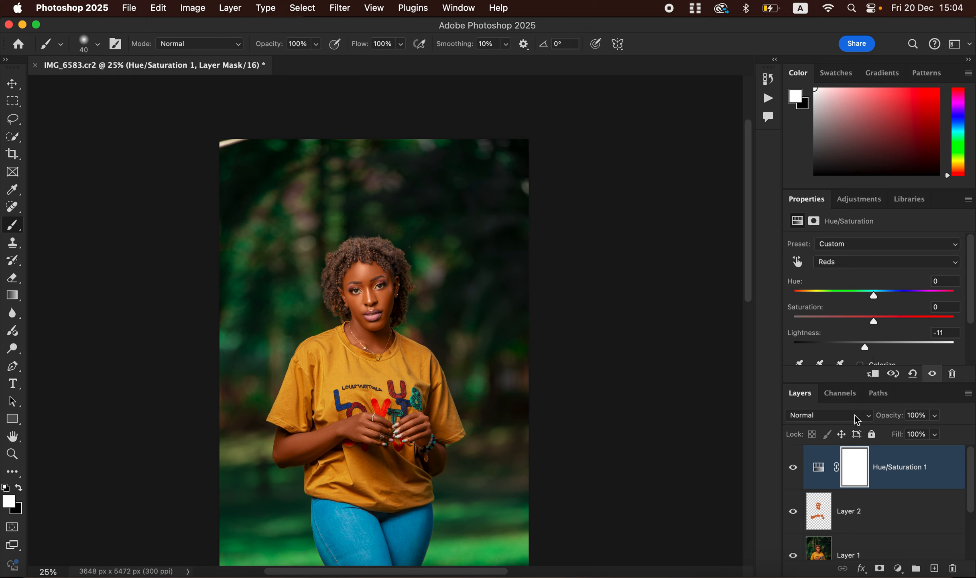
Step: Add a Selective Color adjustment layer and set Cyan to +16% for the Blacks
click(897, 570)
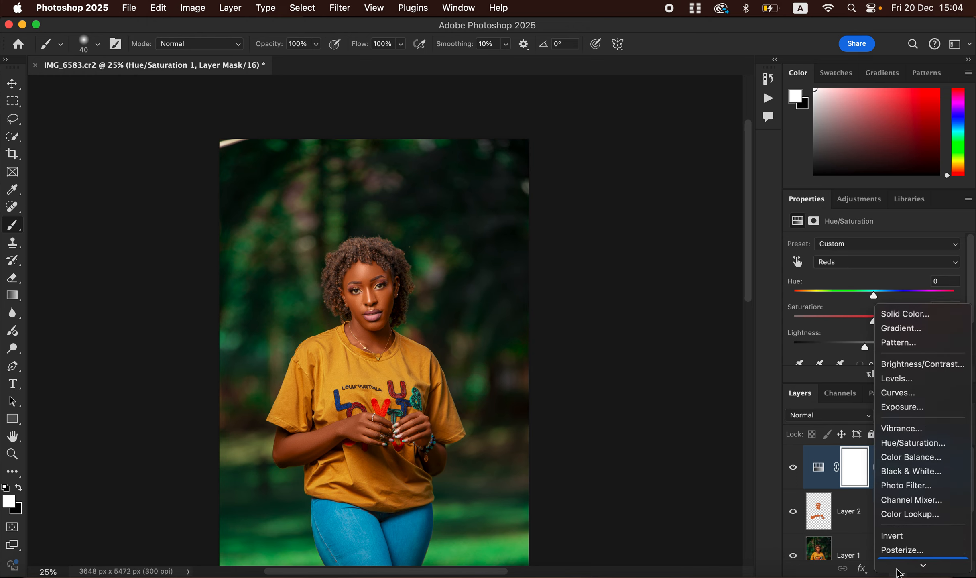
click(905, 563)
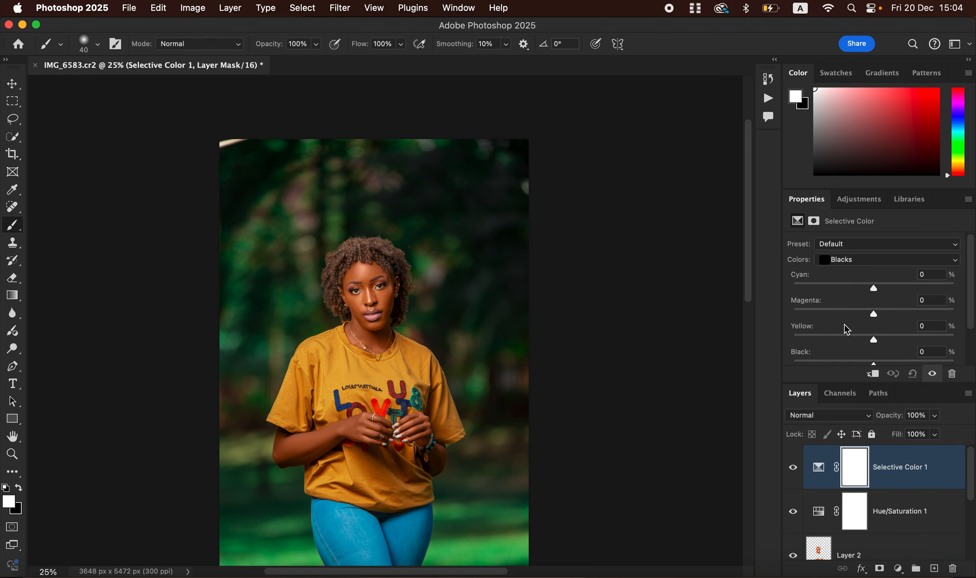
click(851, 262)
click(853, 261)
drag(877, 291, 887, 289)
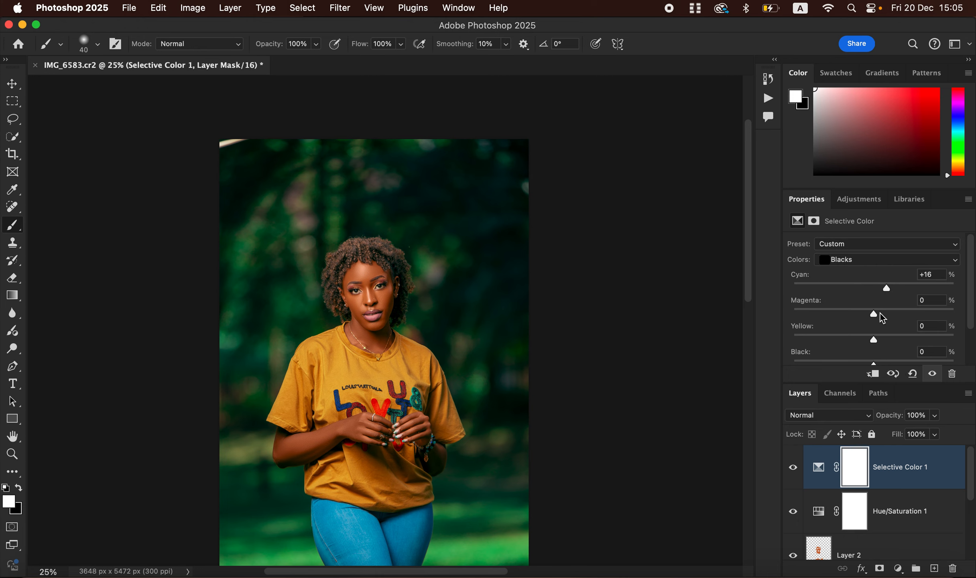
scroll(969, 289, down, 2)
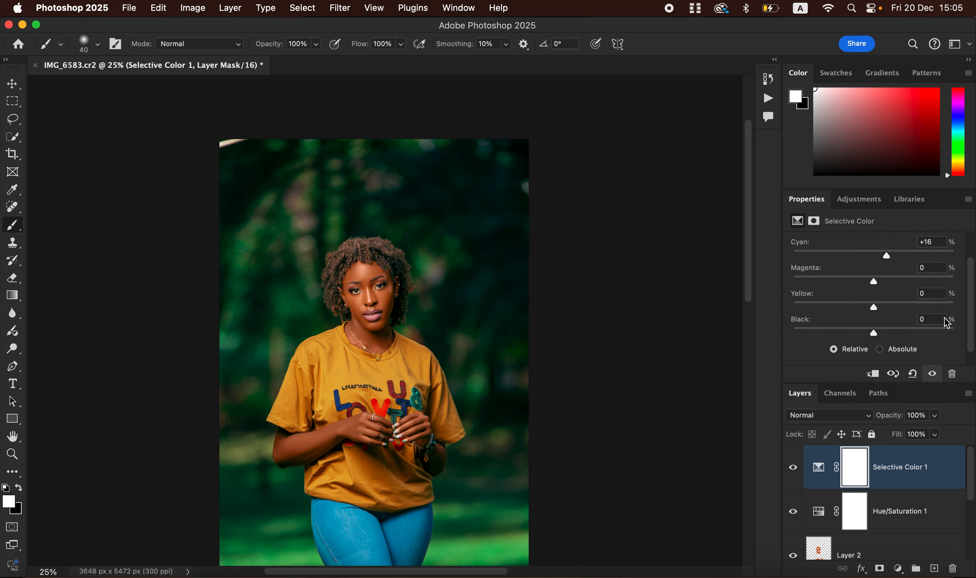
drag(874, 334, 875, 335)
Step: Compare the photo with and without the Selective Color adjustment by toggling its visibility
click(793, 468)
click(792, 470)
click(793, 474)
click(794, 475)
click(794, 475)
click(794, 475)
Step: Add a Black & White adjustment layer, blended in Multiply mode at 5% opacity
click(898, 569)
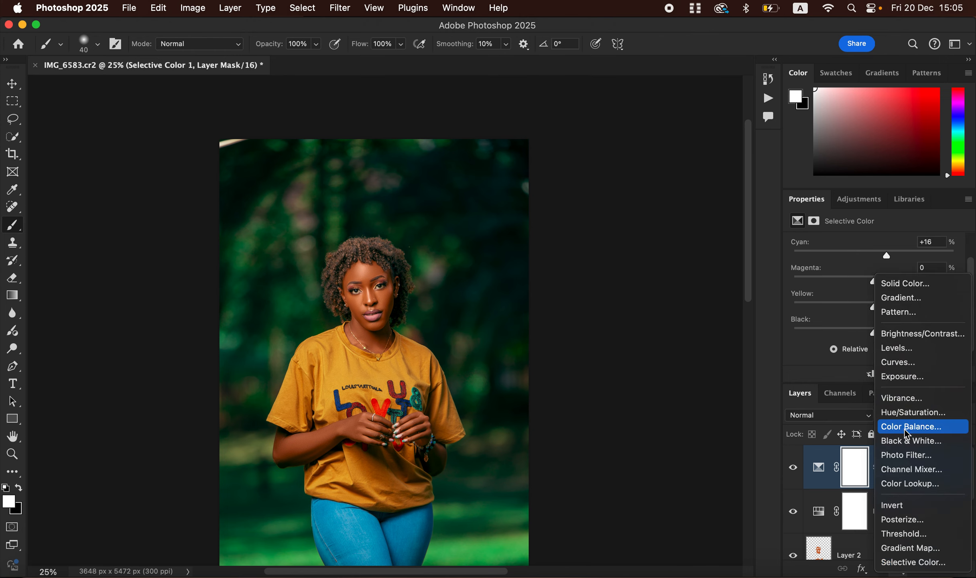
click(911, 441)
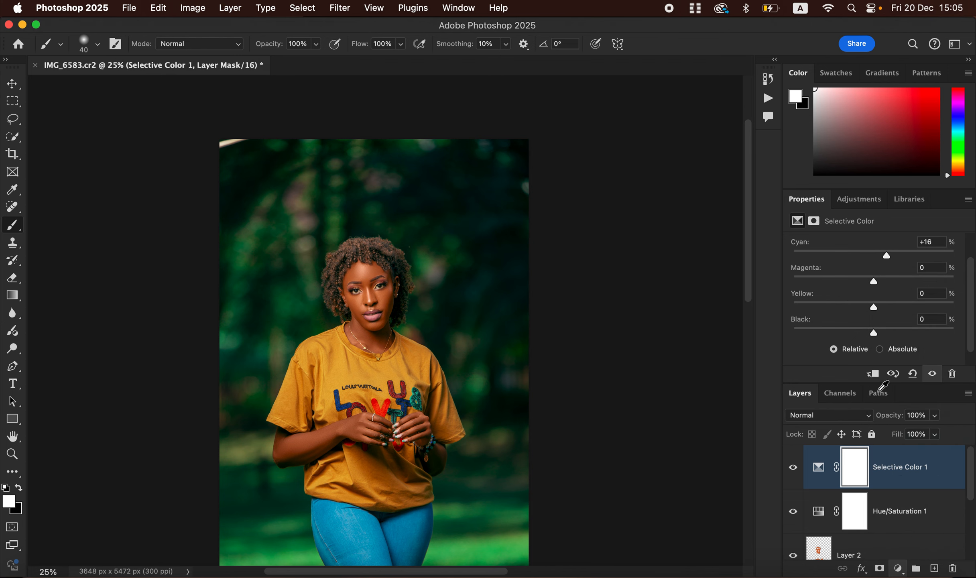
click(828, 416)
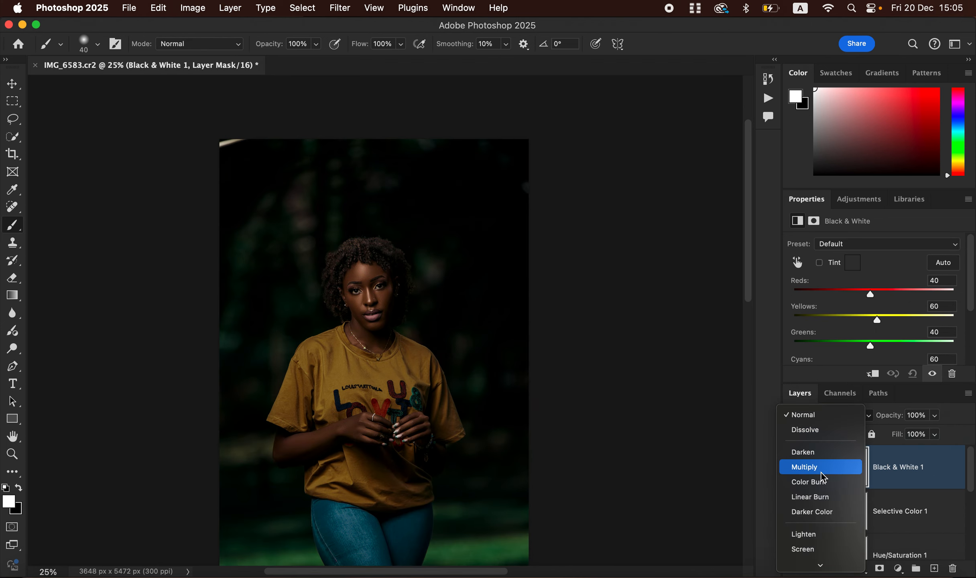
click(824, 473)
click(936, 416)
drag(904, 437, 879, 435)
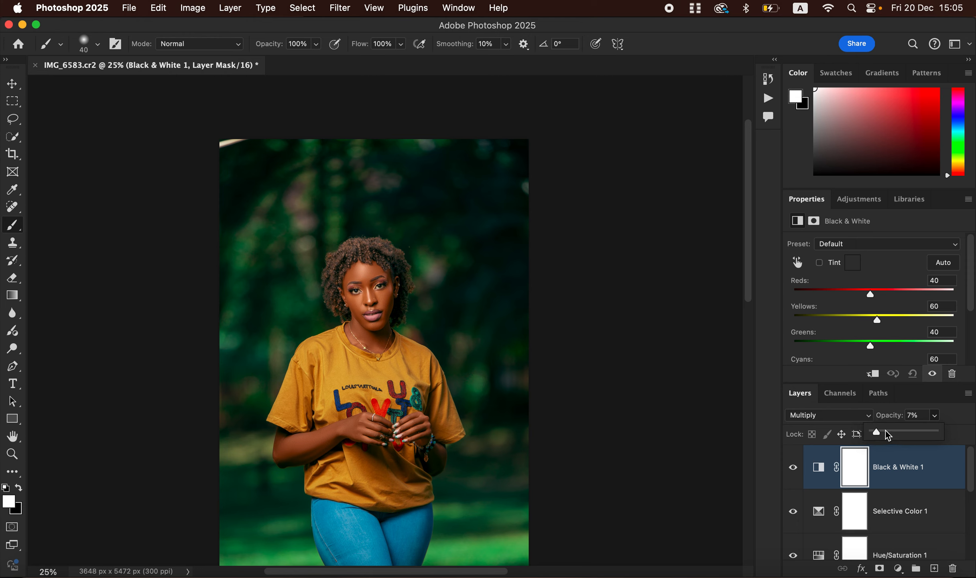
drag(880, 438, 880, 440)
Step: Add a second Hue/Saturation adjustment layer with Saturation at -75 and invert its mask to black
key(super+equal)
key(super+equal)
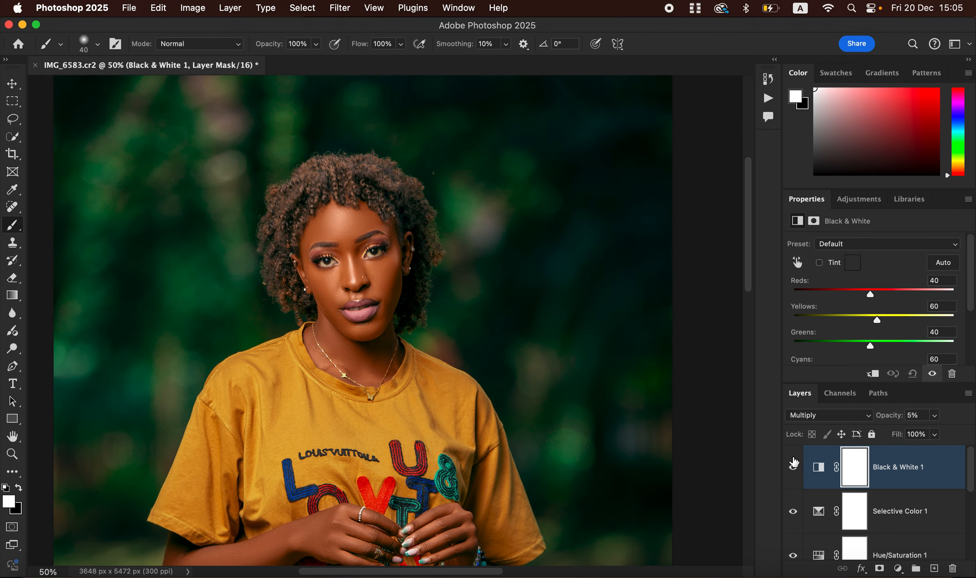
click(898, 569)
click(901, 424)
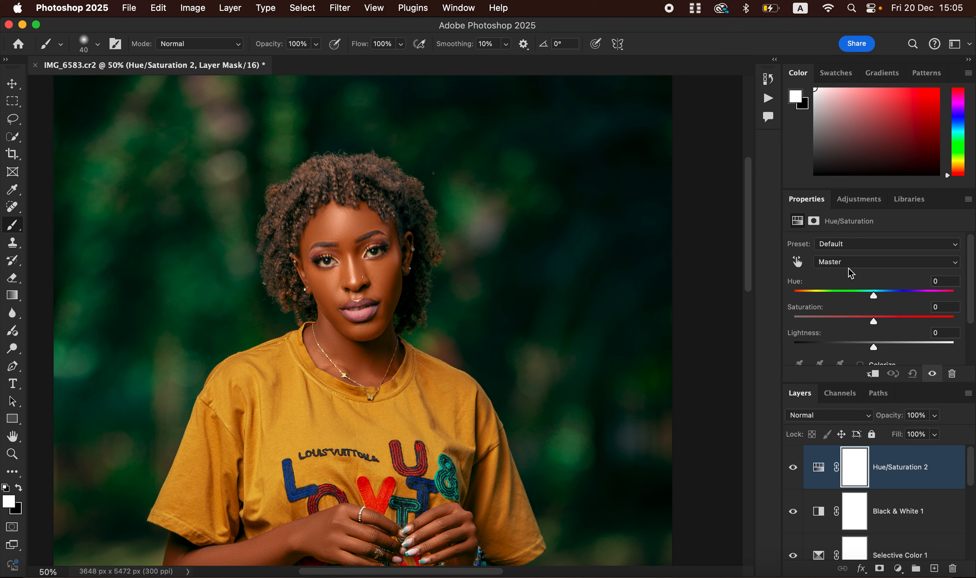
drag(869, 327, 814, 320)
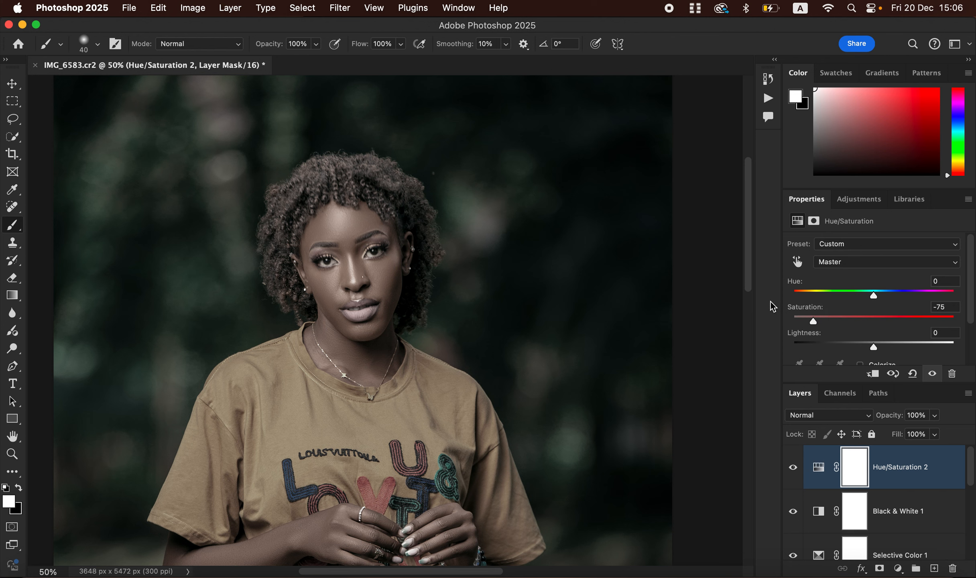
key(super+i)
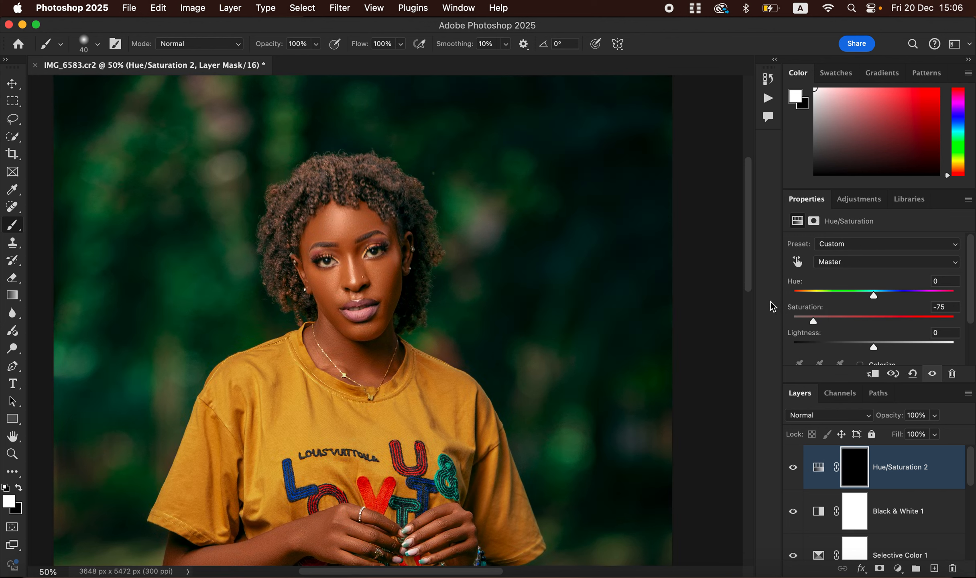
Step: Paint white on the Hue/Saturation mask over the whites of both eyes with a 20 px brush to desaturate them
key(super+plus)
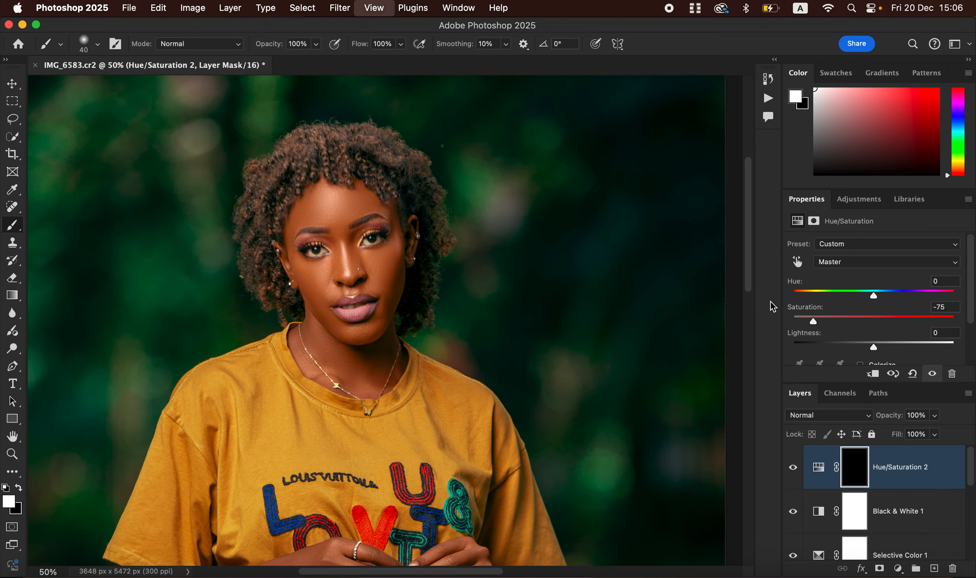
key(super+plus)
key(super+plus)
key(super+plus)
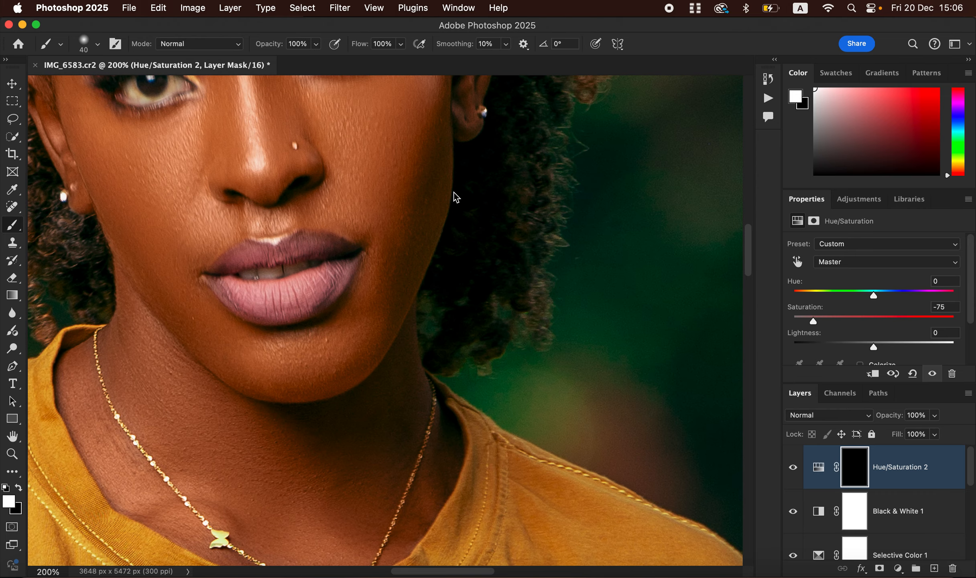
scroll(402, 301, up, 10)
scroll(401, 301, left, 5)
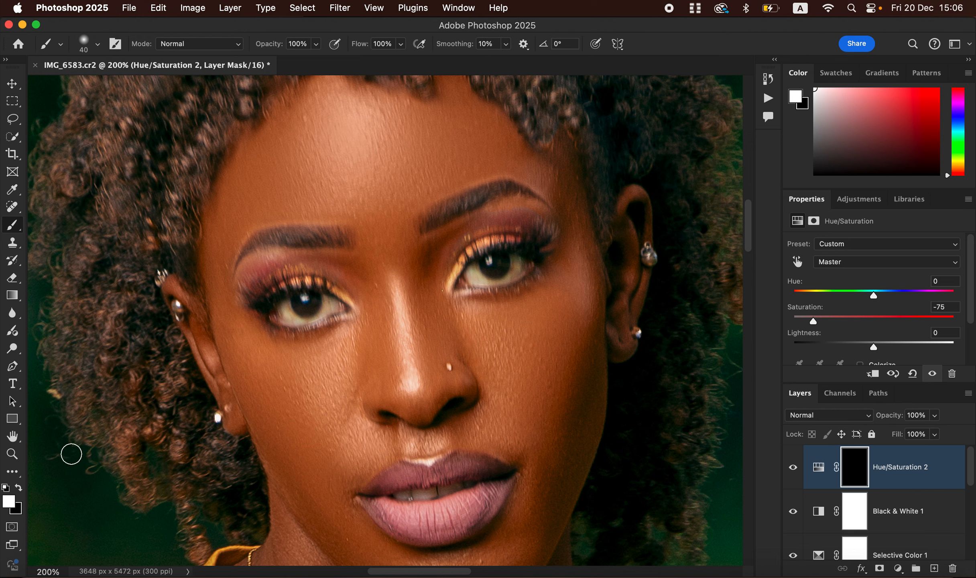
key(bracketleft)
key(bracketleft)
drag(472, 276, 473, 273)
mouse_move(474, 269)
mouse_down()
mouse_move(478, 280)
mouse_move(514, 263)
mouse_move(497, 278)
mouse_move(517, 259)
mouse_move(490, 283)
mouse_up()
mouse_move(290, 315)
mouse_down()
mouse_move(279, 310)
mouse_move(295, 323)
mouse_move(327, 309)
mouse_move(289, 309)
mouse_up()
Step: Paint white on the Hue/Saturation mask over the teeth to desaturate them
mouse_move(406, 501)
mouse_down()
mouse_move(445, 489)
mouse_move(414, 498)
mouse_up()
scroll(436, 328, down, 6)
scroll(436, 328, down, 1)
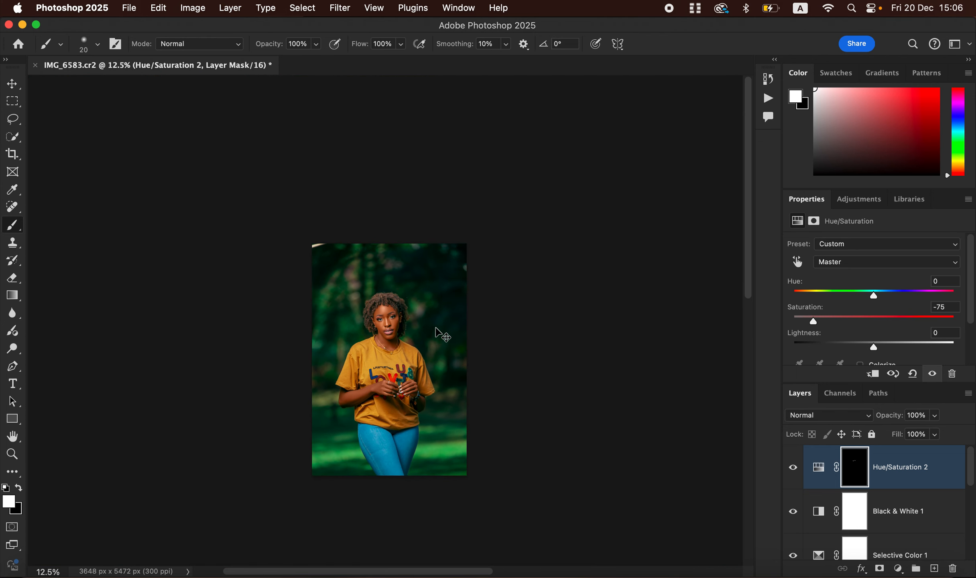
scroll(436, 328, up, 2)
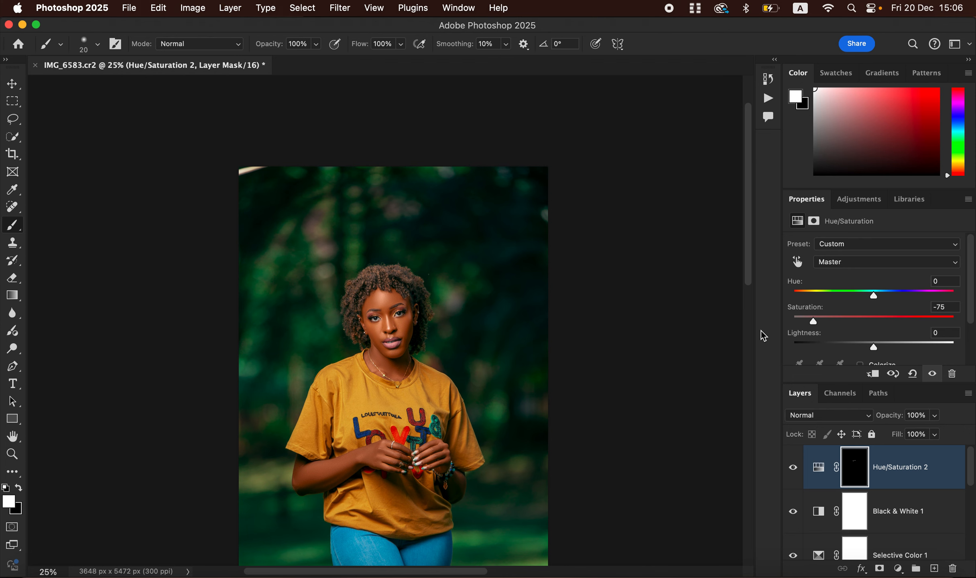
Step: Compare the retouched portrait with the original by repeatedly toggling the visibility of every layer except Background
drag(749, 277, 765, 413)
drag(970, 469, 970, 558)
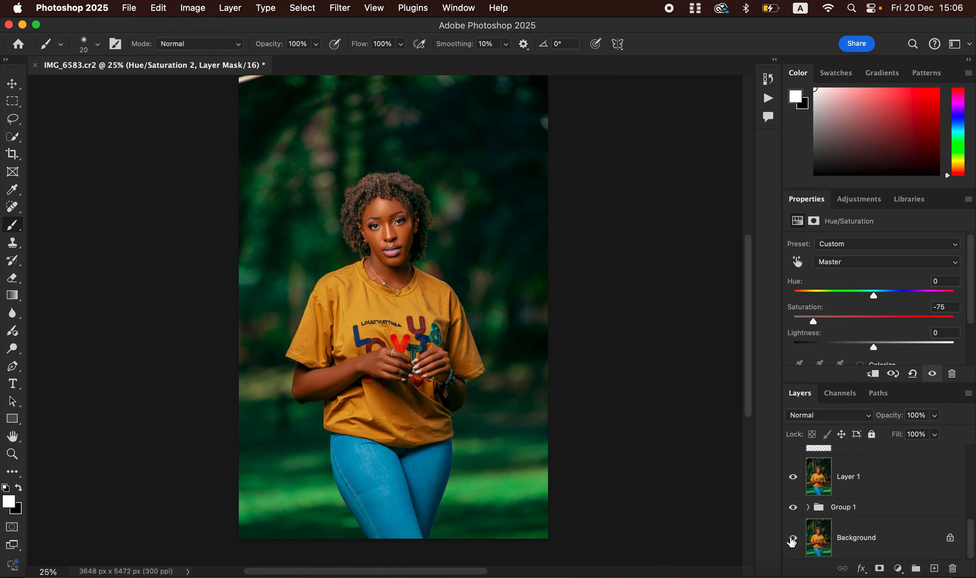
alt+click(793, 540)
alt+click(795, 541)
alt+click(795, 543)
alt+click(796, 543)
alt+click(796, 544)
alt+click(798, 545)
Step: Add a second Selective Color adjustment layer at the top of the layer stack
click(899, 570)
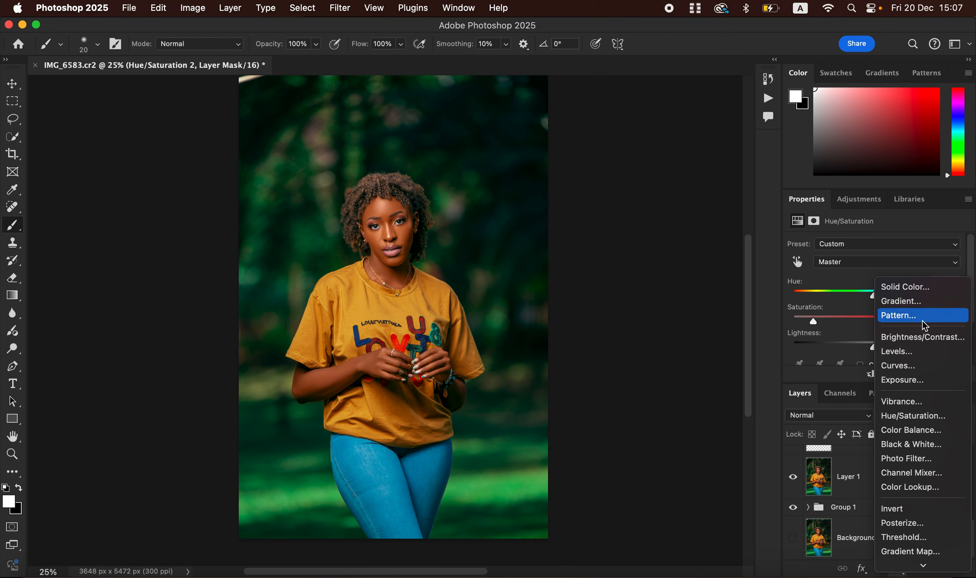
click(975, 530)
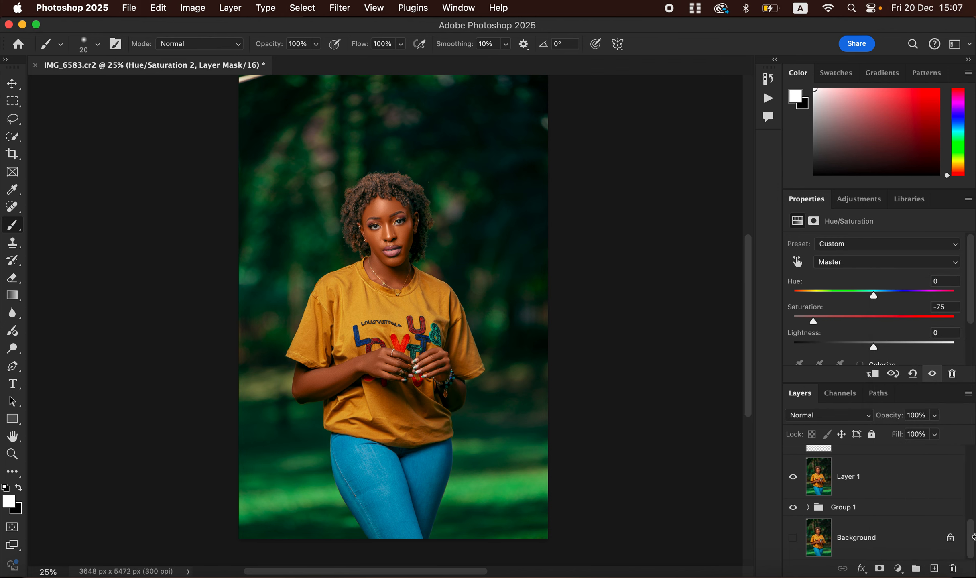
click(897, 569)
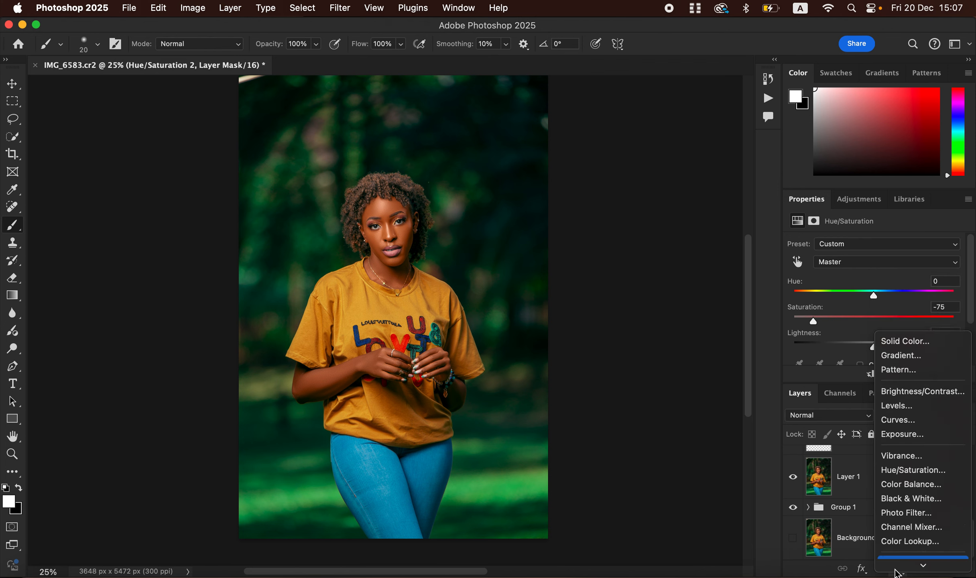
click(909, 560)
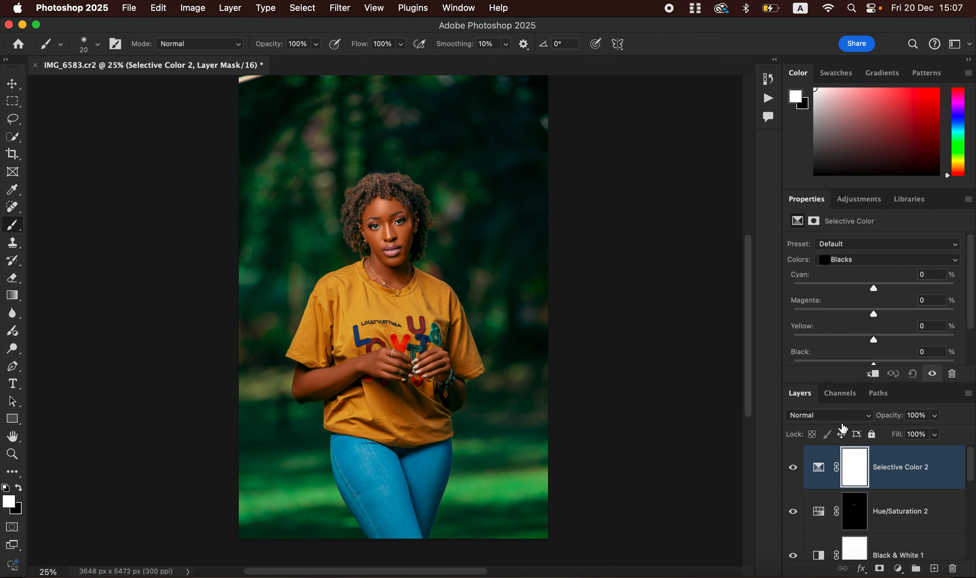
Step: Set the Greens in the new Selective Color layer to Cyan -29% and Magenta +8%, and compare the image with and without it
click(859, 260)
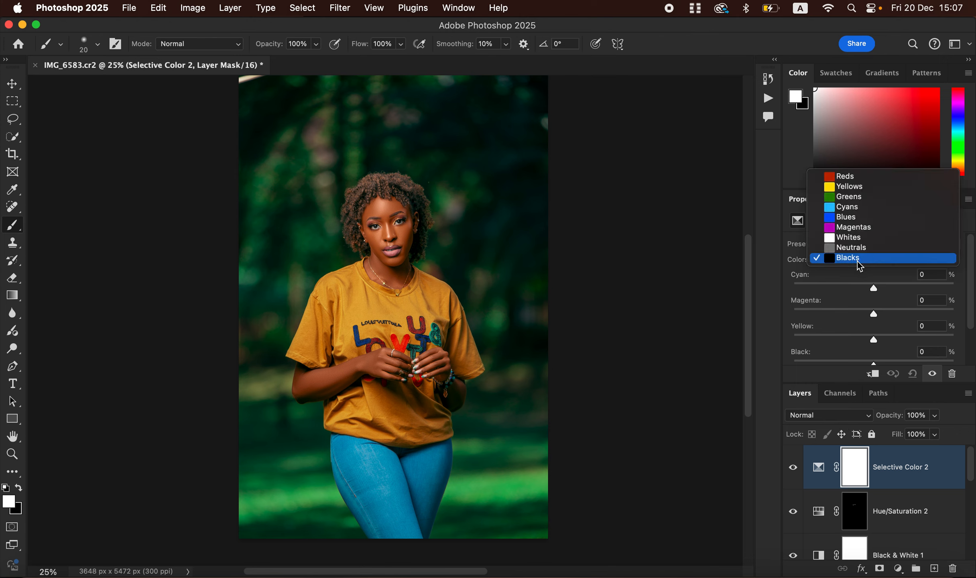
click(854, 197)
drag(877, 285, 809, 311)
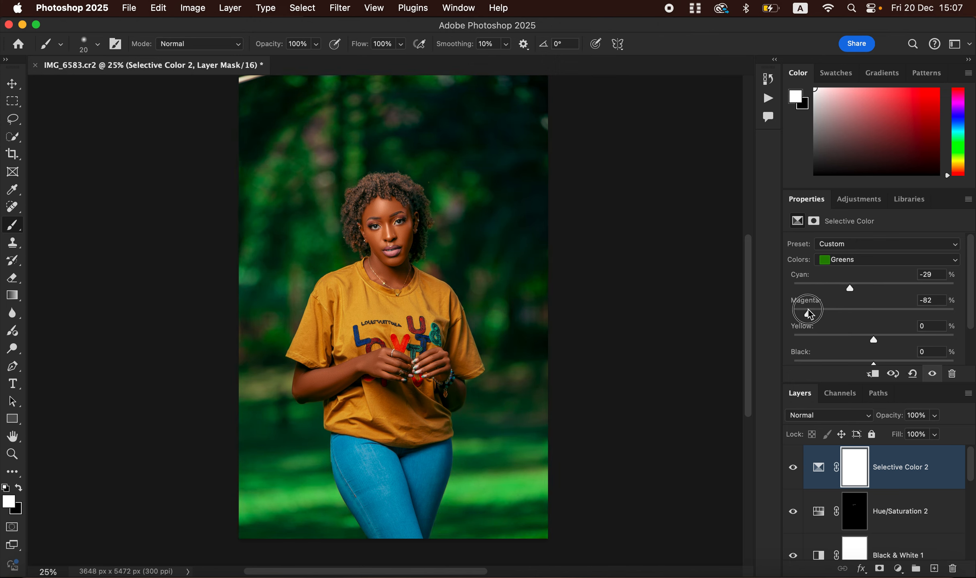
click(896, 317)
drag(895, 318, 882, 320)
click(789, 474)
click(791, 475)
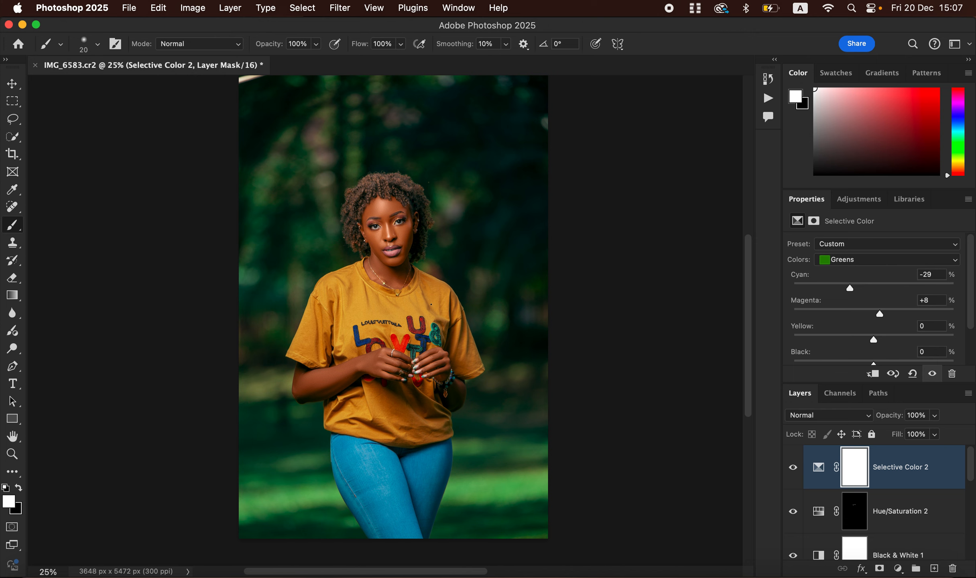
Step: Set up a JPG export of the image with Quality 7 and Bicubic Sharper resampling
click(129, 8)
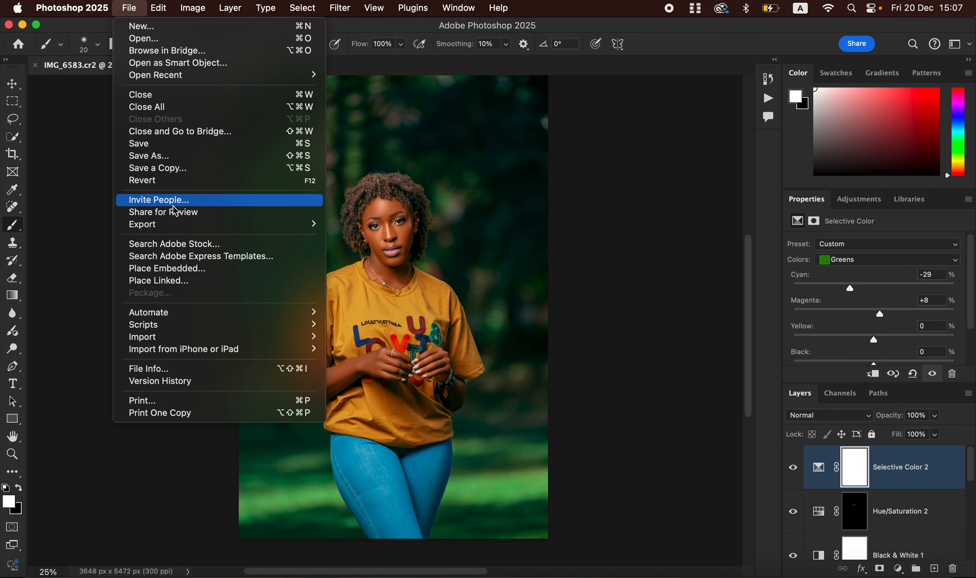
mouse_move(196, 229)
click(394, 240)
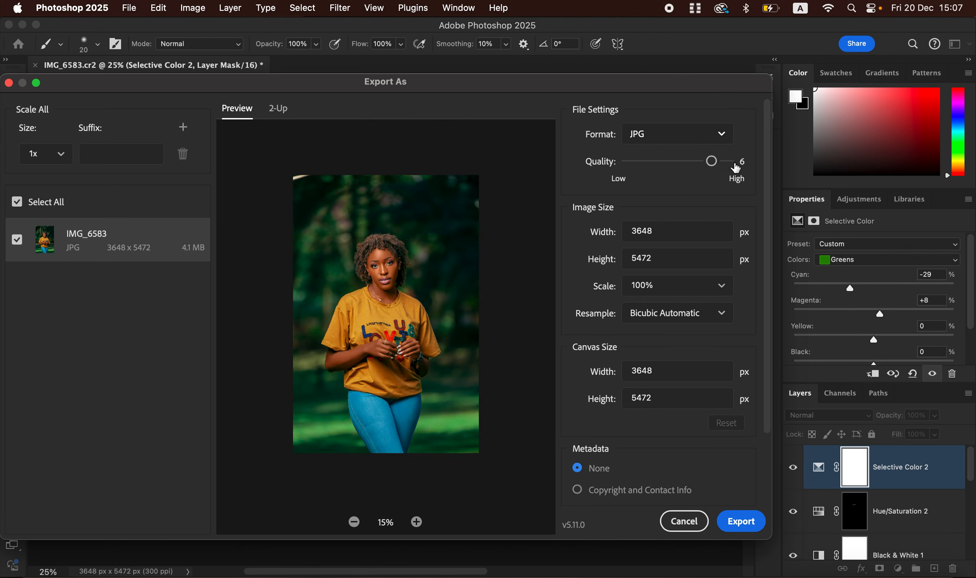
drag(725, 162, 712, 161)
click(713, 321)
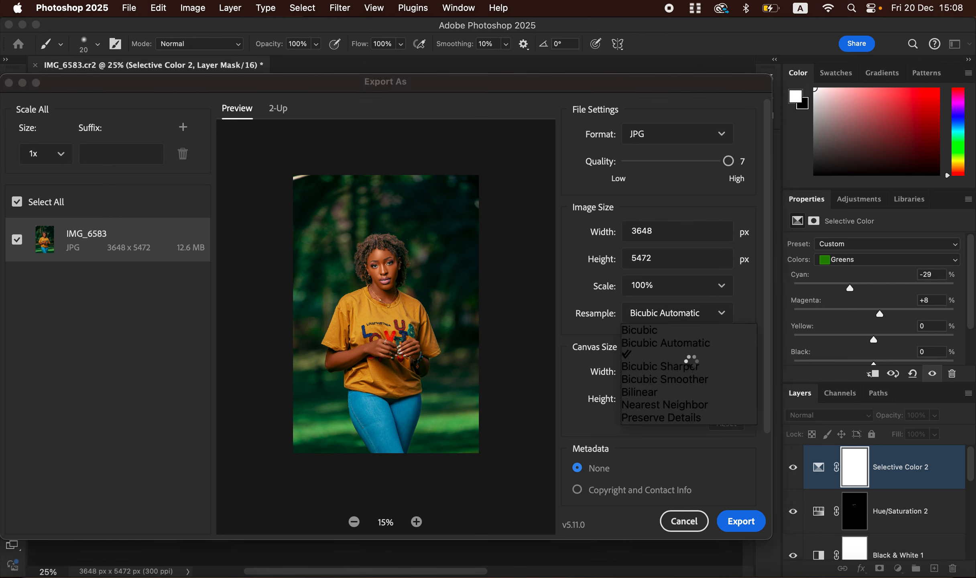
click(747, 313)
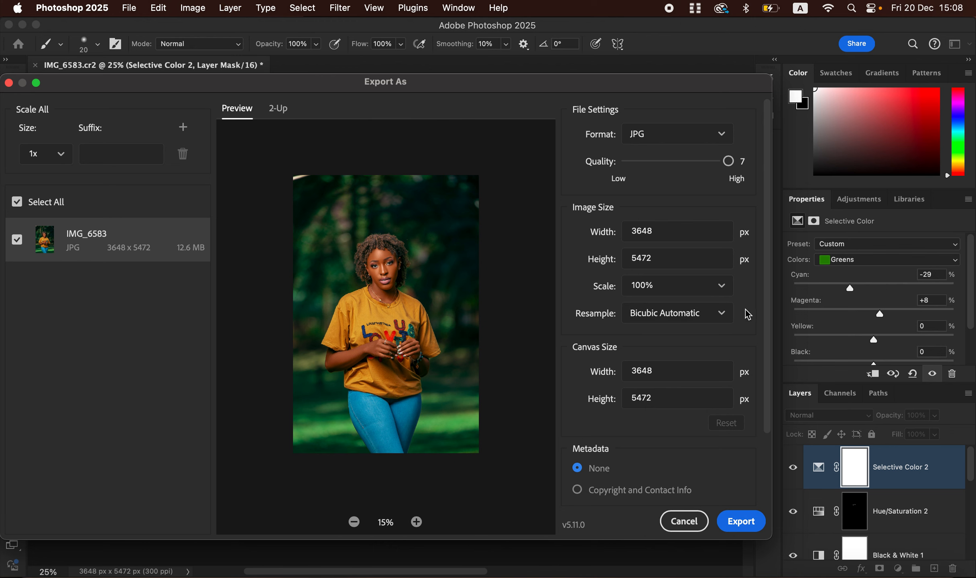
click(722, 323)
click(682, 385)
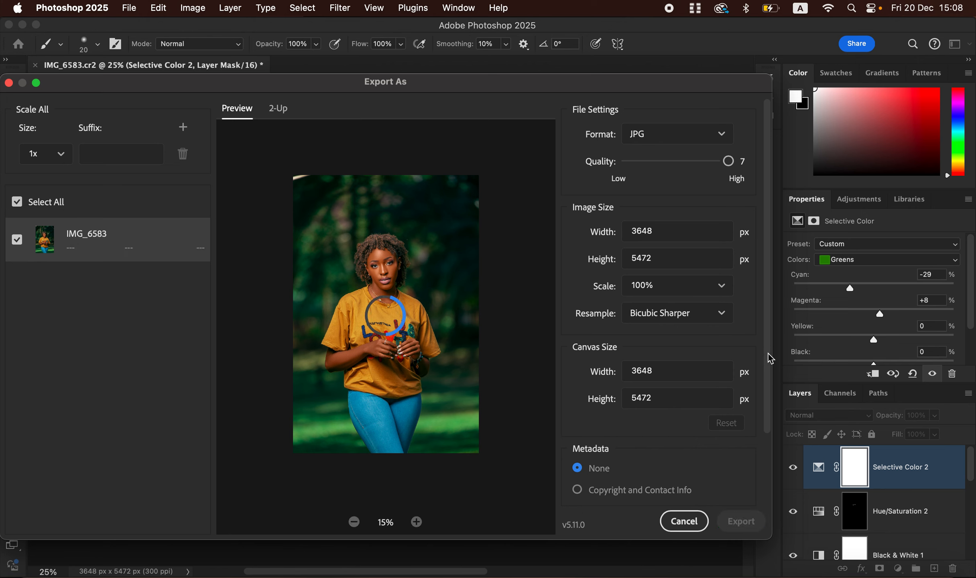
Step: Review the remaining export options and proceed to the save location, then cancel both the save and the export
drag(767, 359, 772, 446)
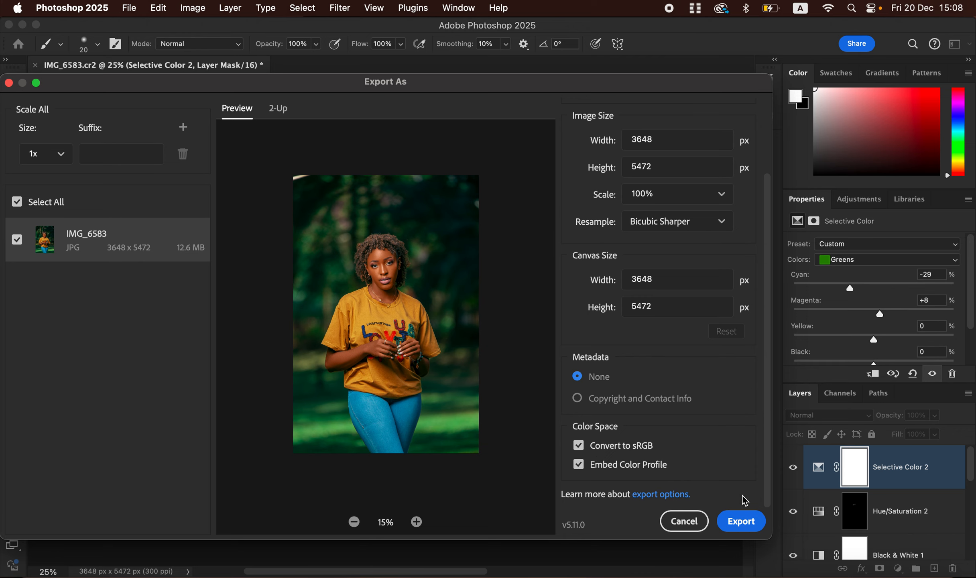
click(739, 520)
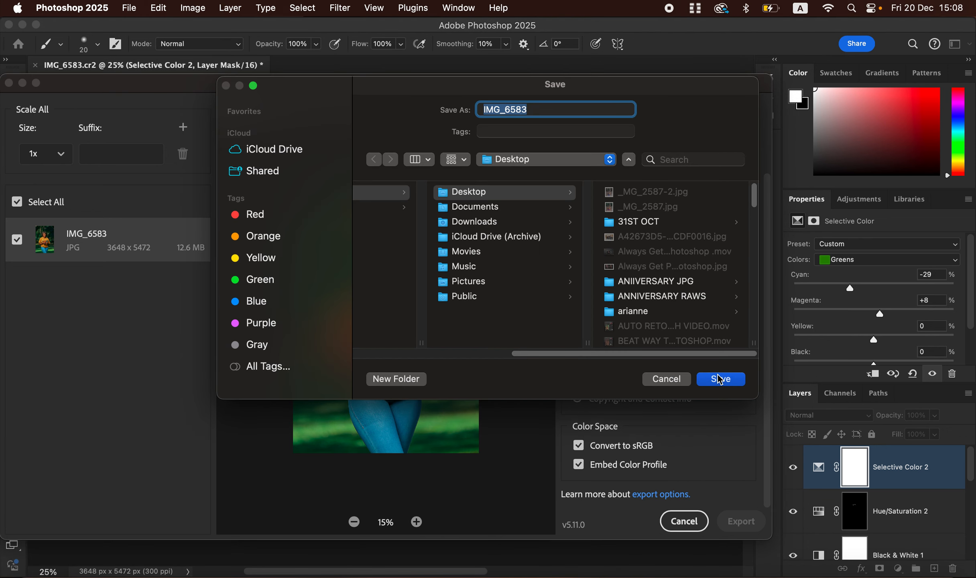
click(668, 379)
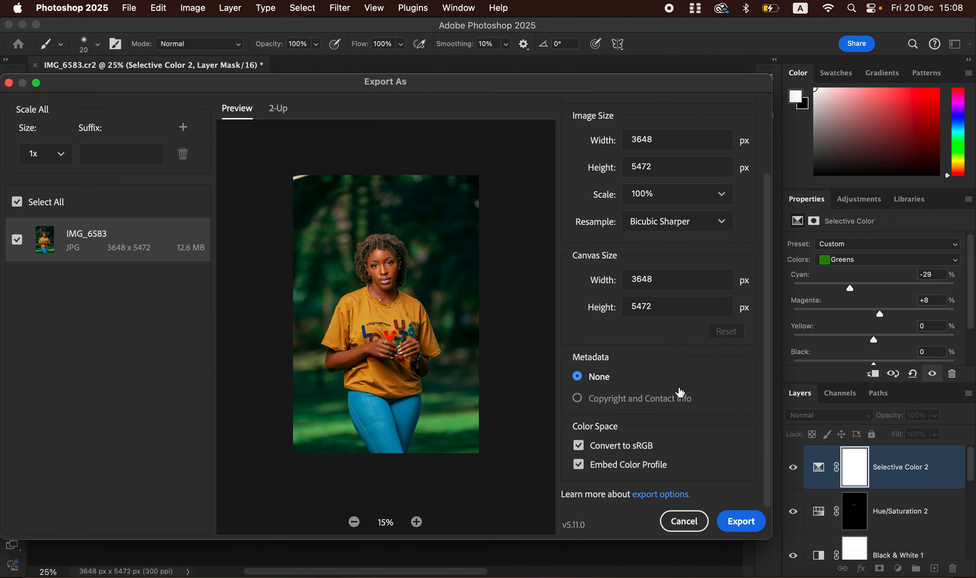
click(683, 521)
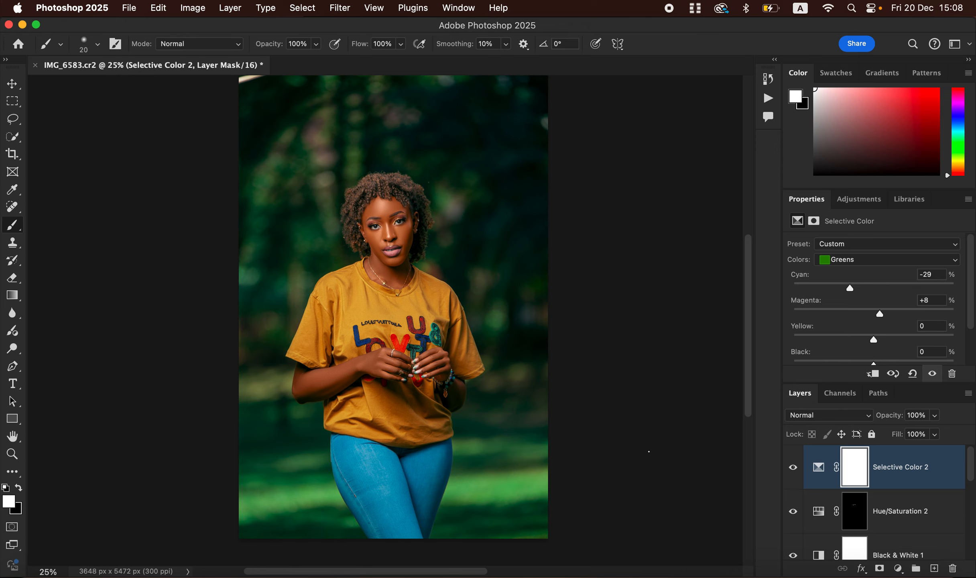
Step: Switch to the Lasso tool
click(13, 119)
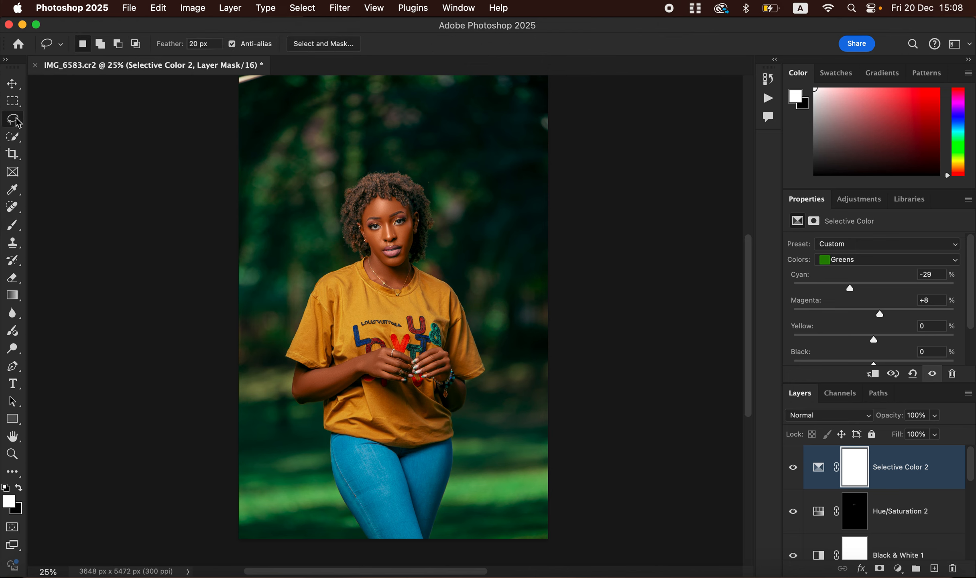